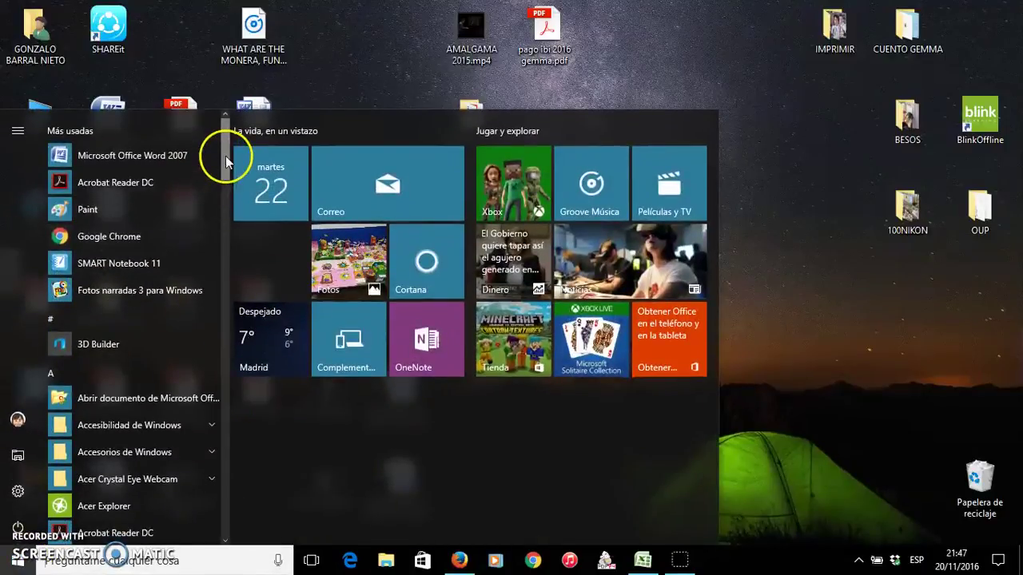
- Launch Microsoft Office Excel 2007 from the Start menu's Microsoft Office folder
left_click_drag(226, 160, 221, 379)
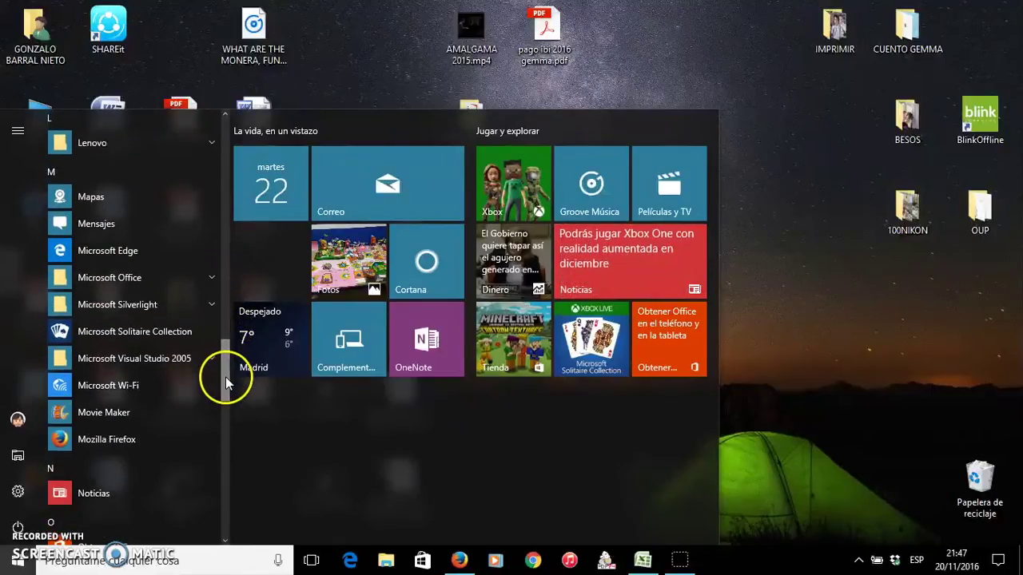
left_click(213, 279)
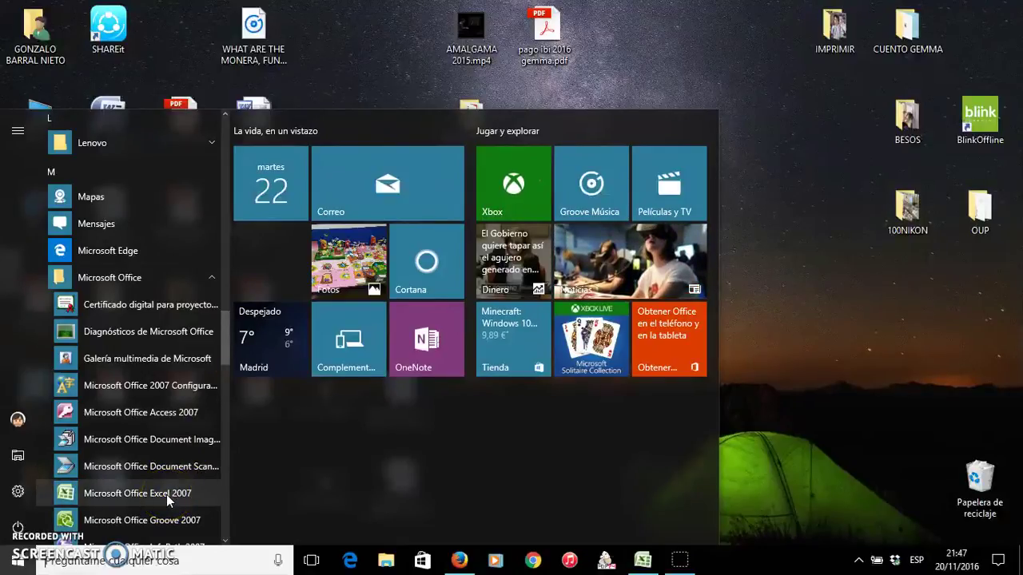
left_click(854, 408)
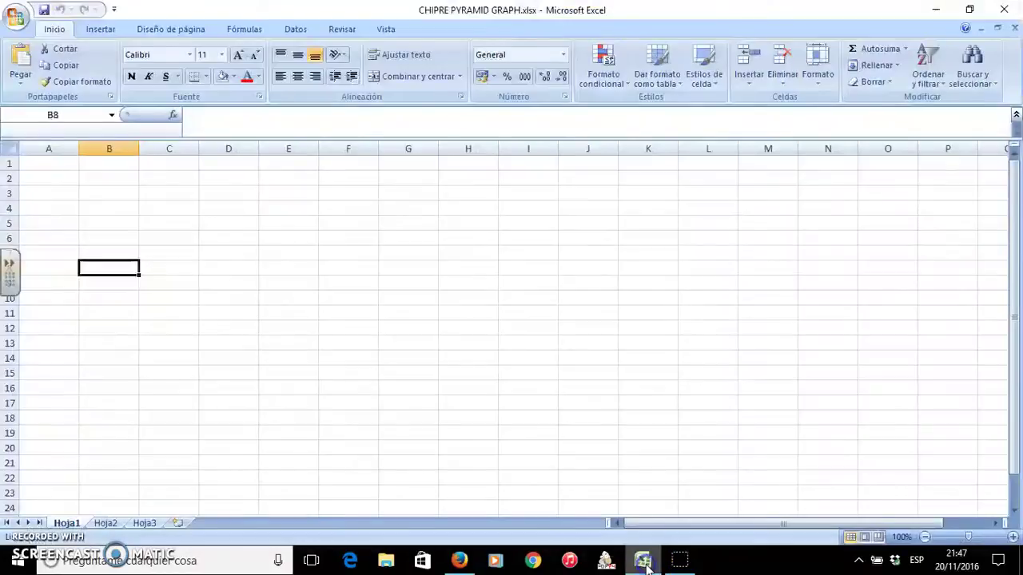
- Enter the headers AGE GROUPS, FEMALES and MALES across row 1
left_click(498, 467)
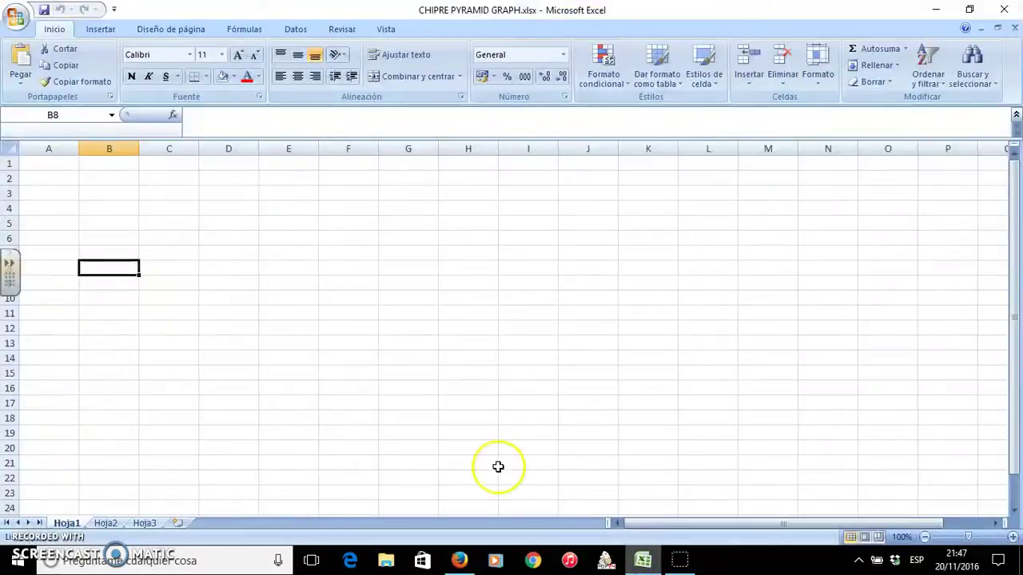
left_click(51, 165)
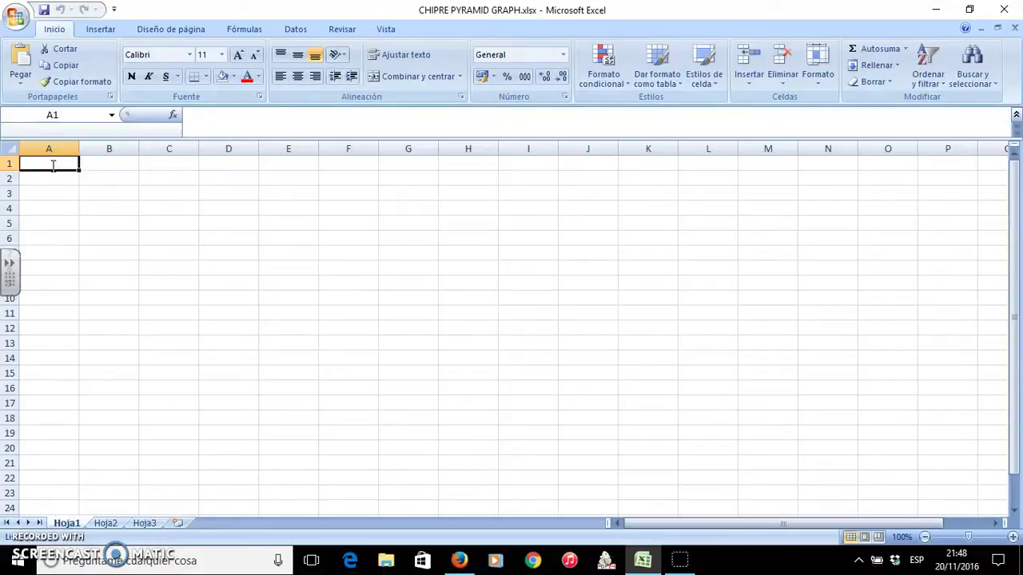
type("AGE GRO")
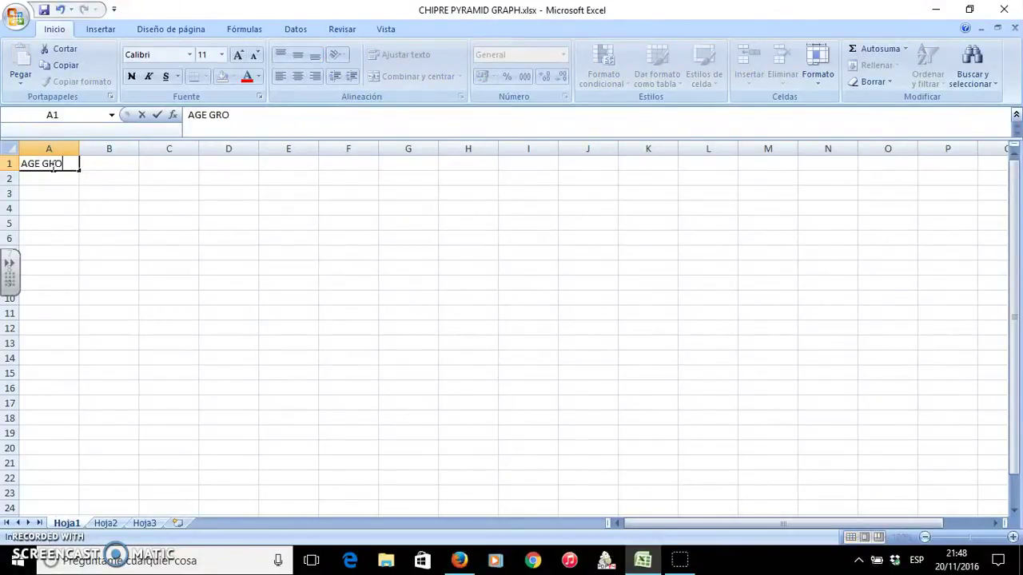
type("UPS")
key("Return")
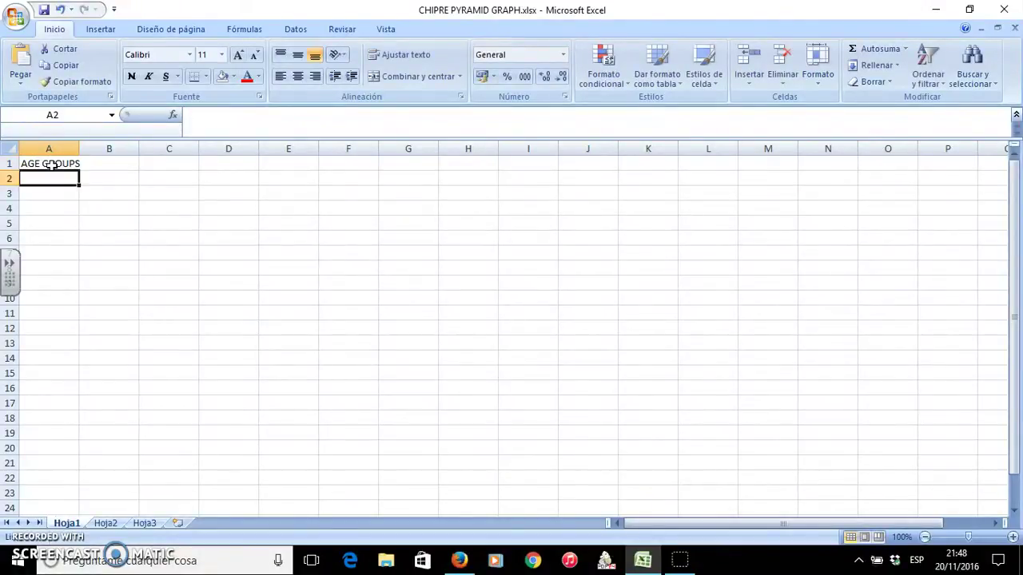
left_click(100, 163)
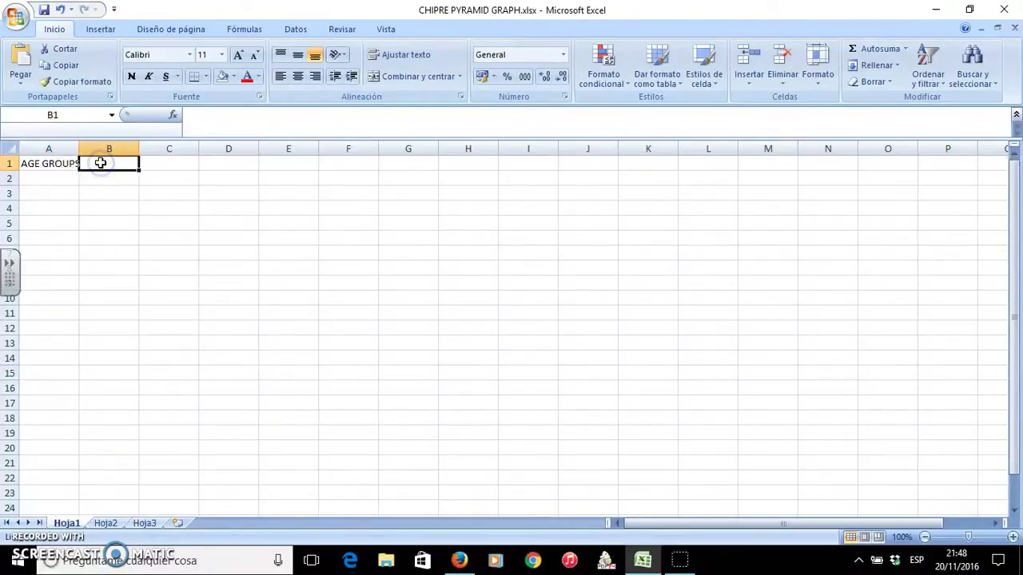
type("FEMALES")
left_click(157, 162)
type("MA")
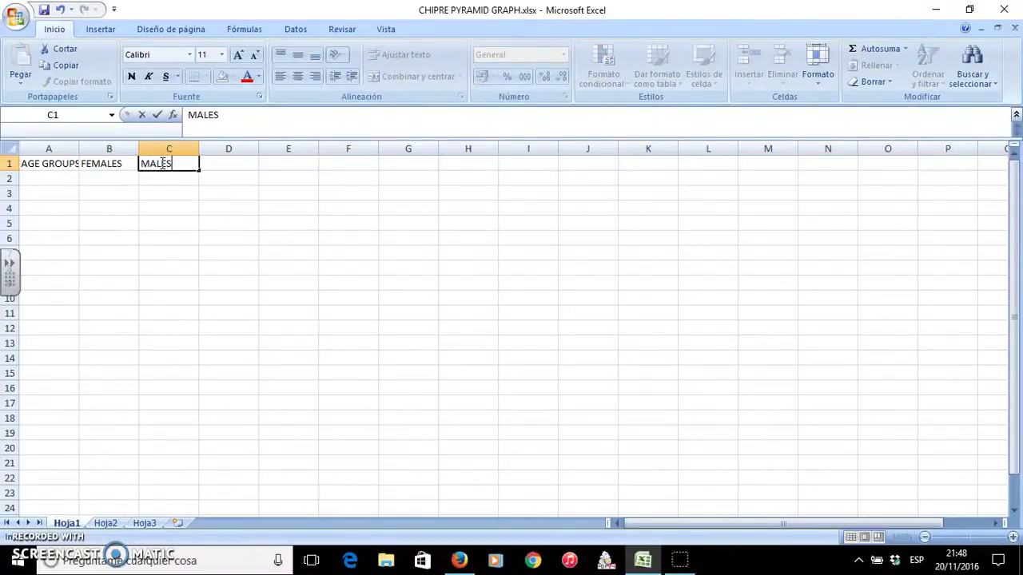
- Enter age groups 0 TO 9 and 10 TO 19 in column A, then go to Hoja2
left_click(43, 178)
type("0 TO 9")
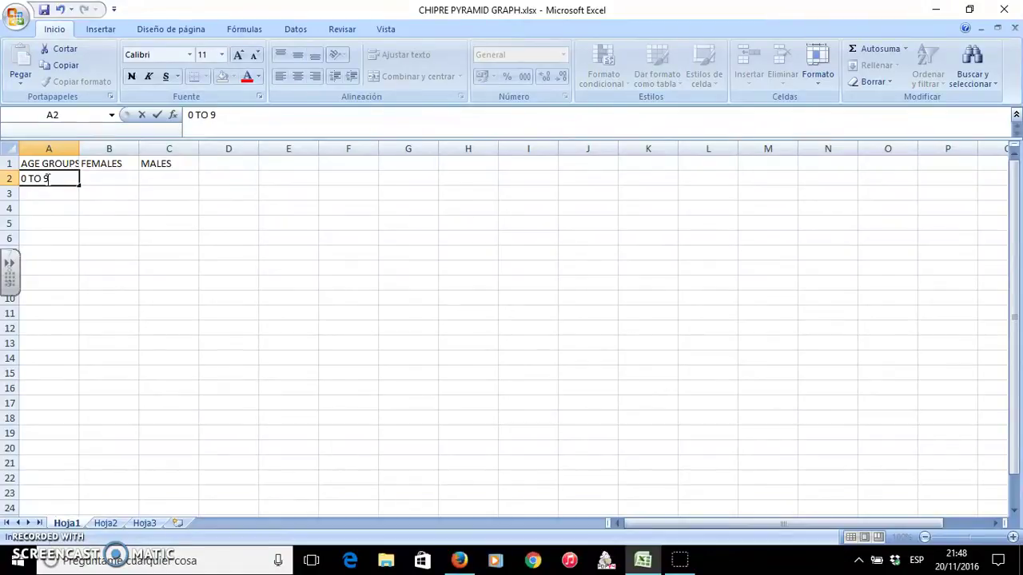
key("Return")
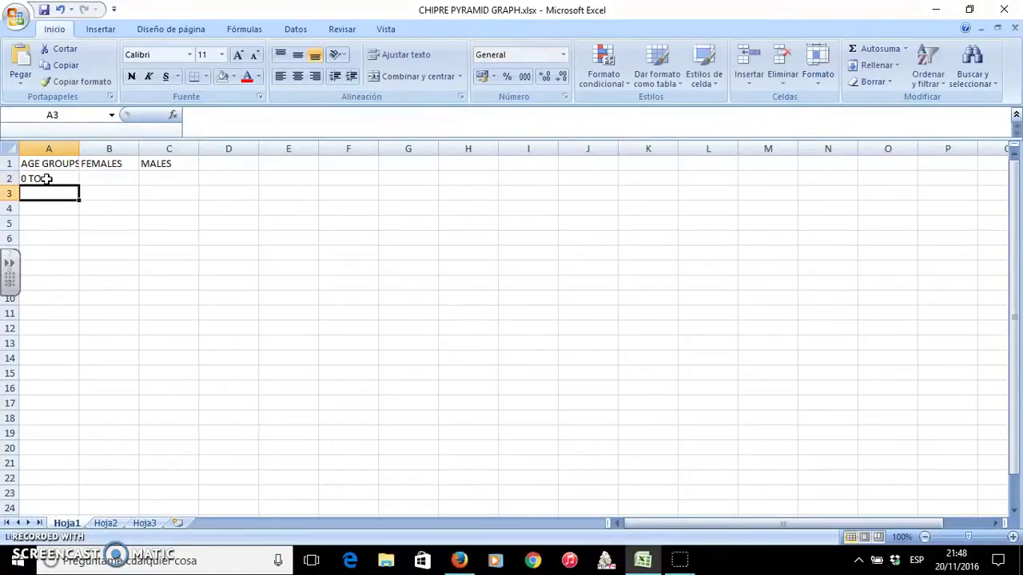
type("10TO 19")
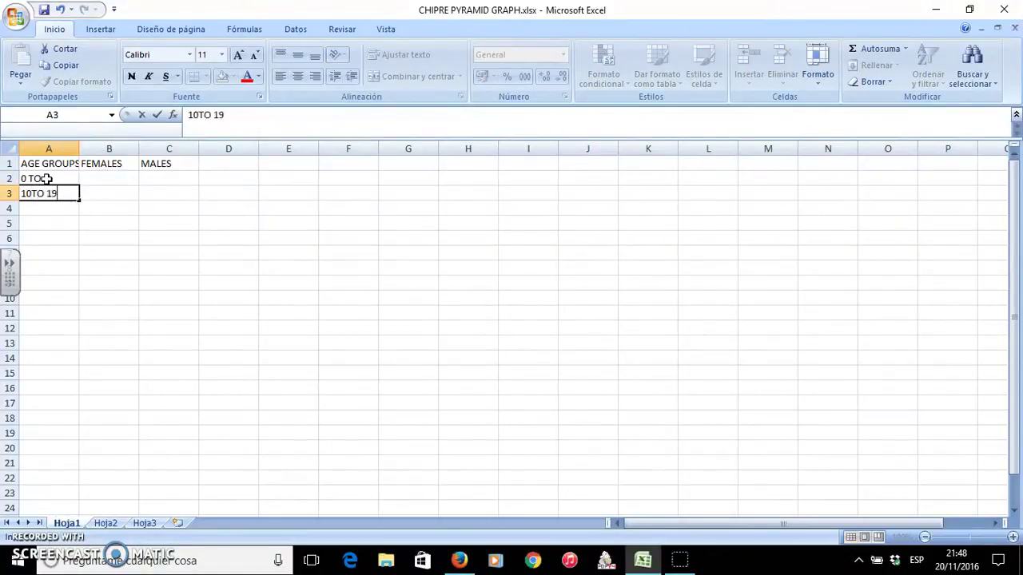
left_click(117, 524)
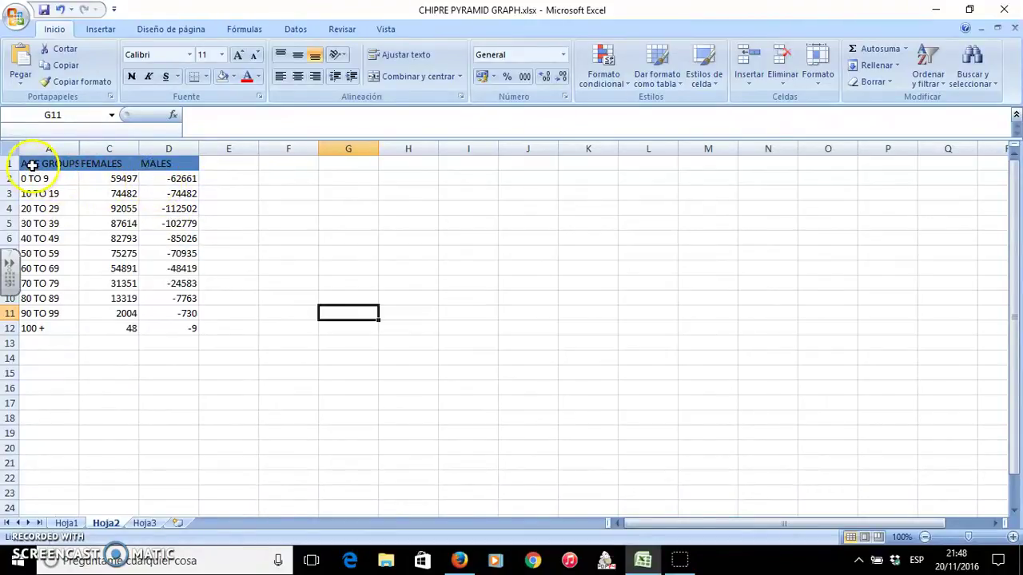
- Select the table A1:D12 and insert a 2-D clustered bar chart from it
left_click(32, 165)
left_click_drag(65, 166, 195, 327)
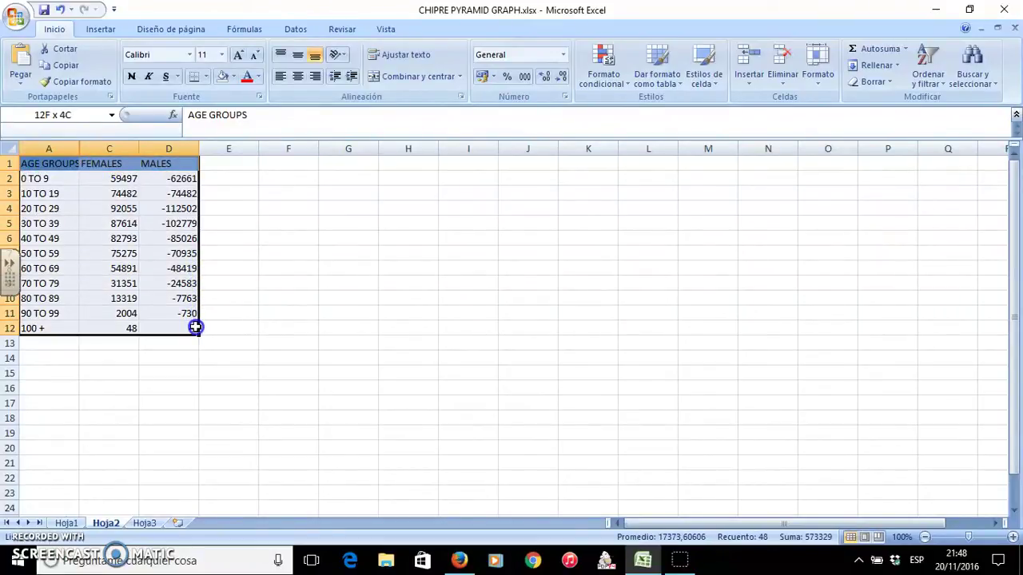
left_click(103, 32)
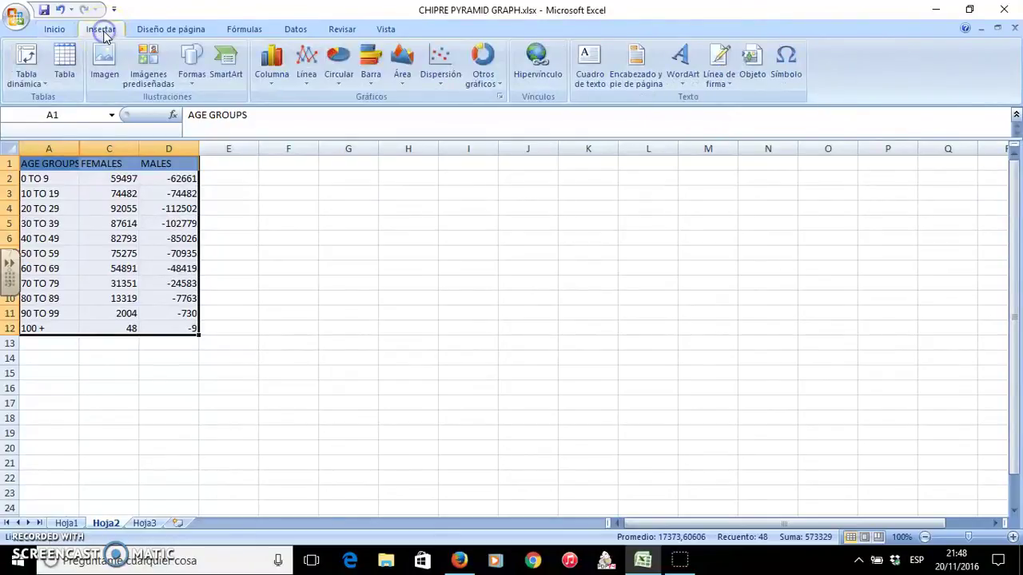
left_click(372, 64)
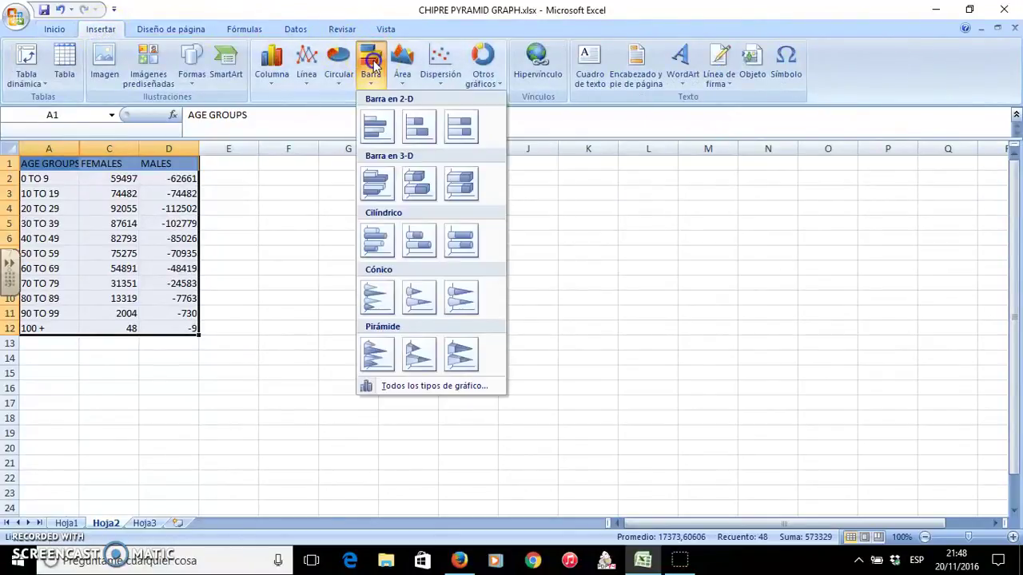
left_click(378, 126)
left_click(654, 262)
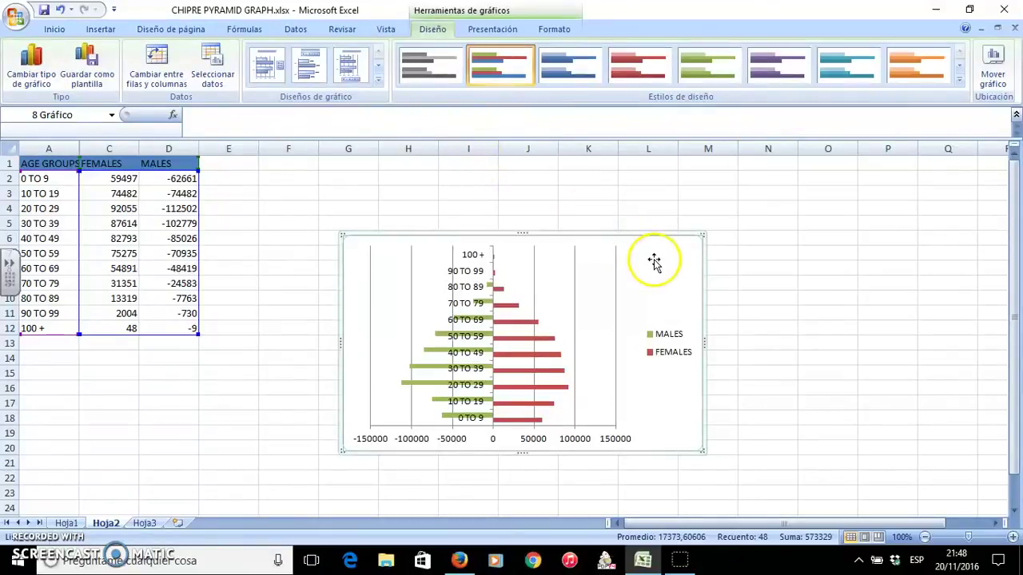
- Move the chart to its own sheet Gráfico7 and shorten the plot area from the top
right_click(656, 266)
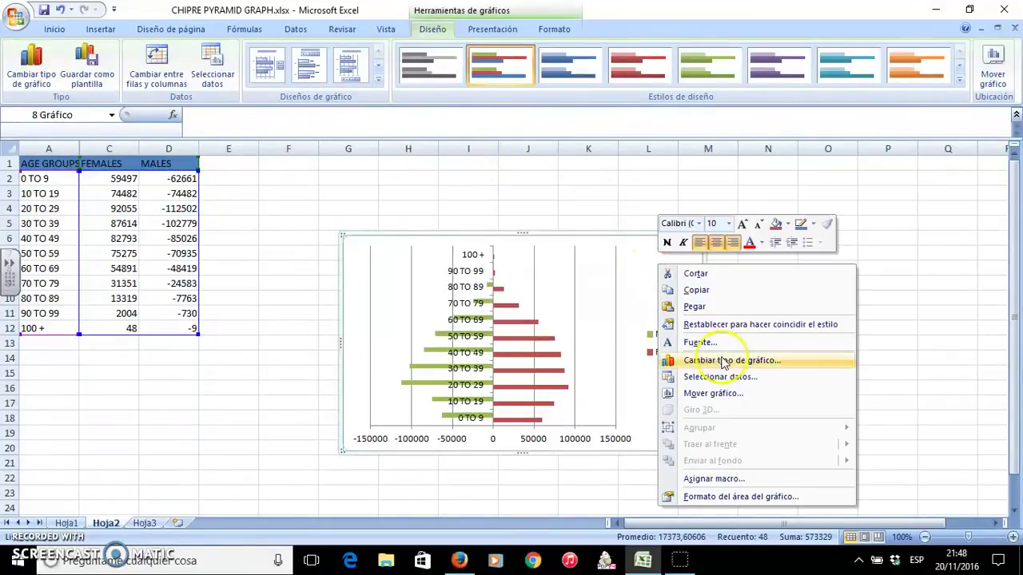
left_click(723, 395)
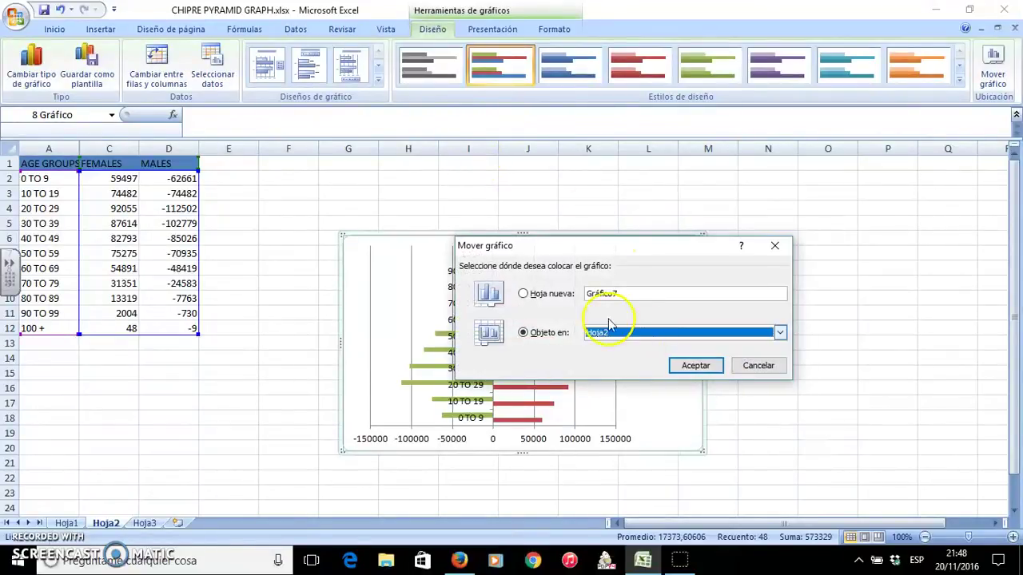
left_click(550, 296)
left_click(695, 365)
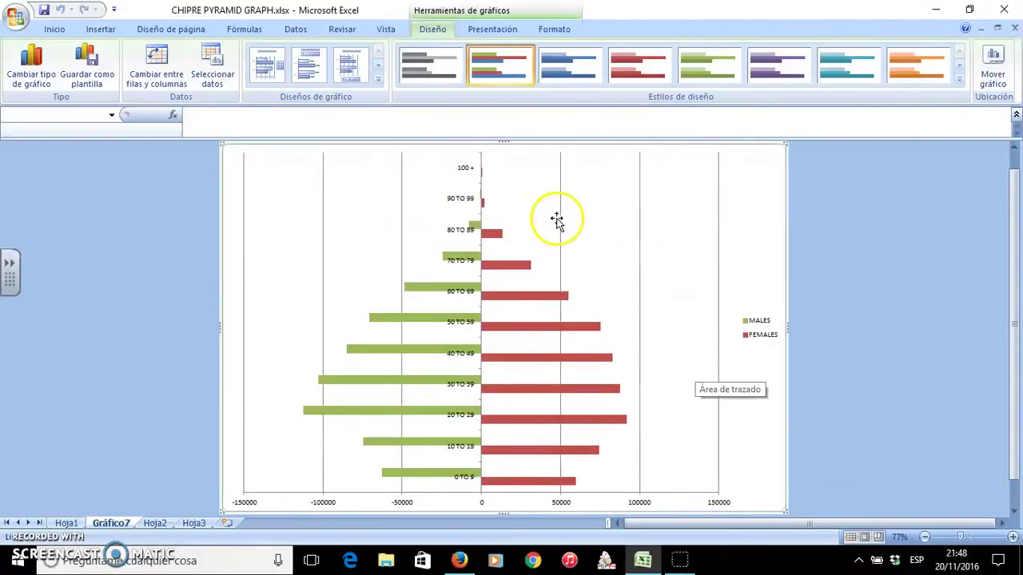
left_click(508, 177)
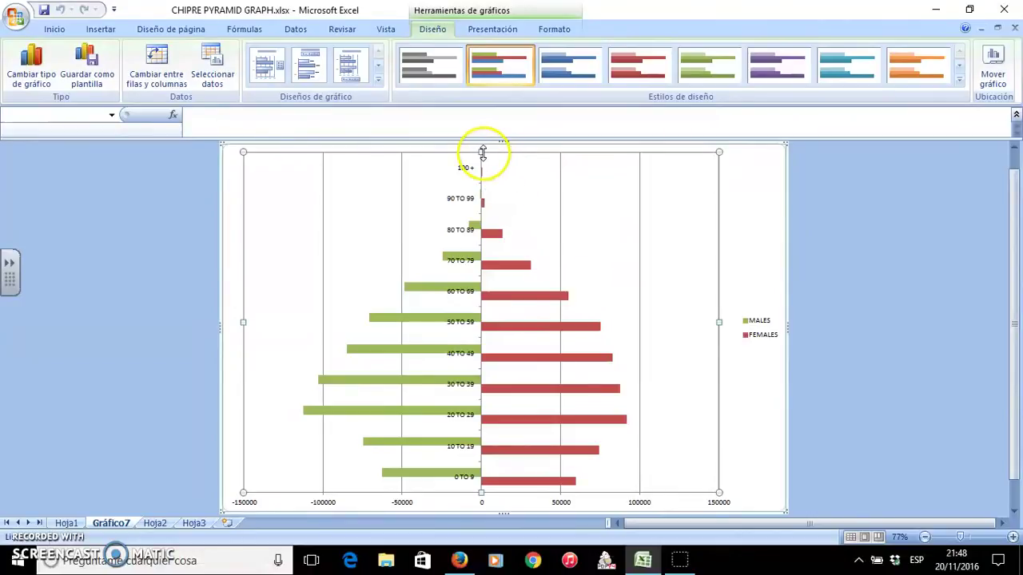
left_click_drag(483, 152, 497, 232)
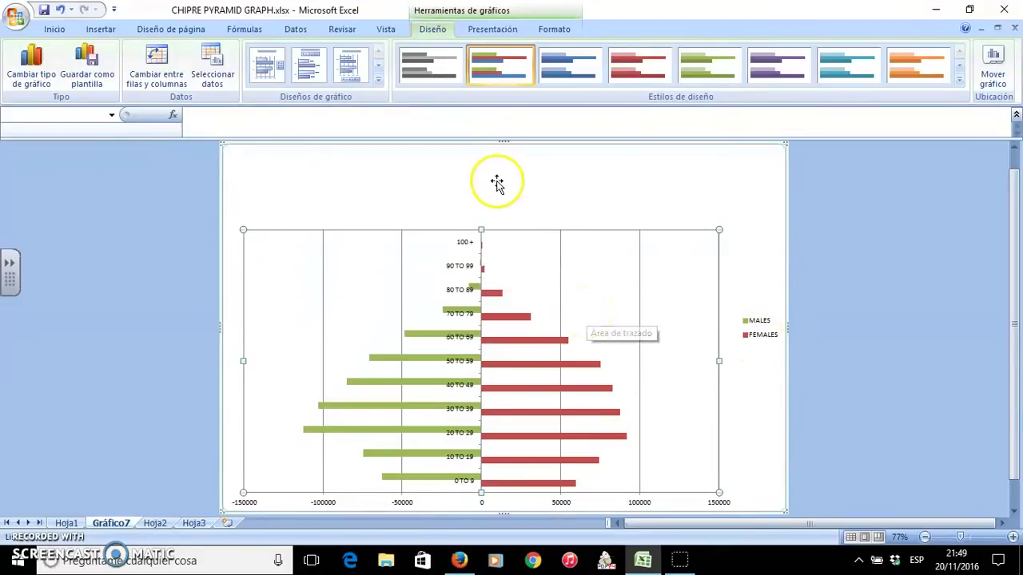
- Set the legend position to Inferior in Formato de leyenda
left_click(756, 328)
right_click(755, 328)
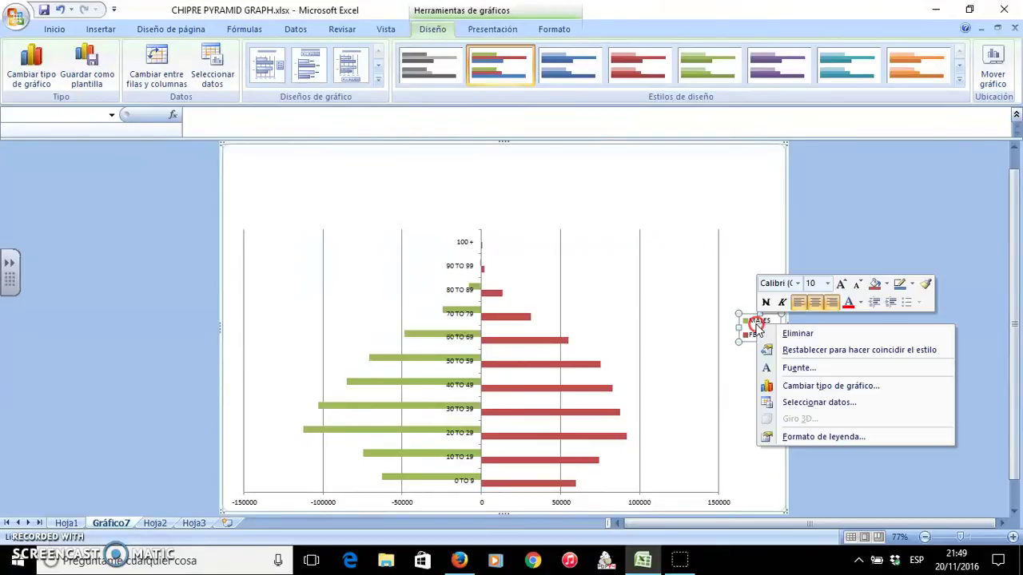
left_click(809, 436)
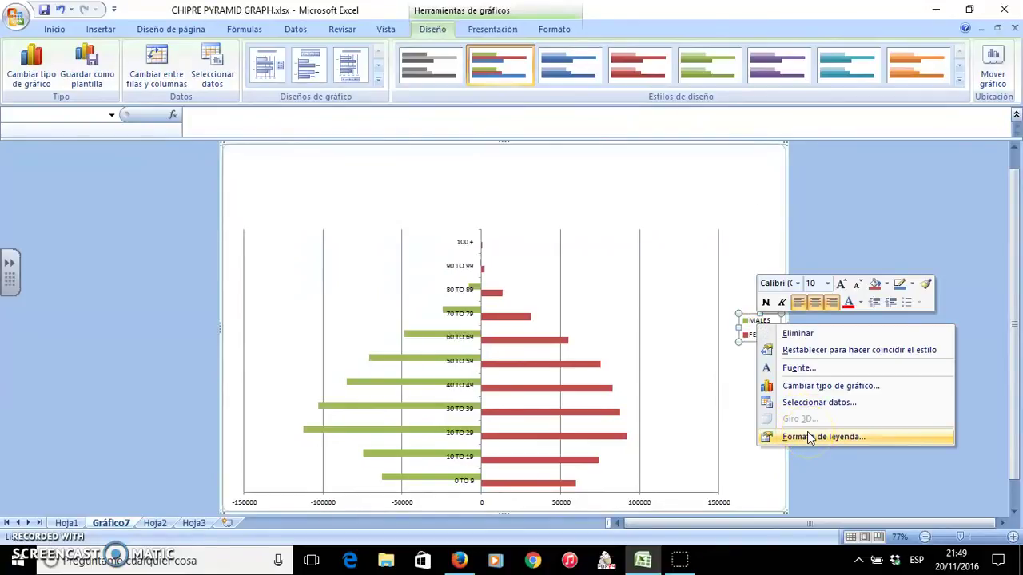
left_click(810, 437)
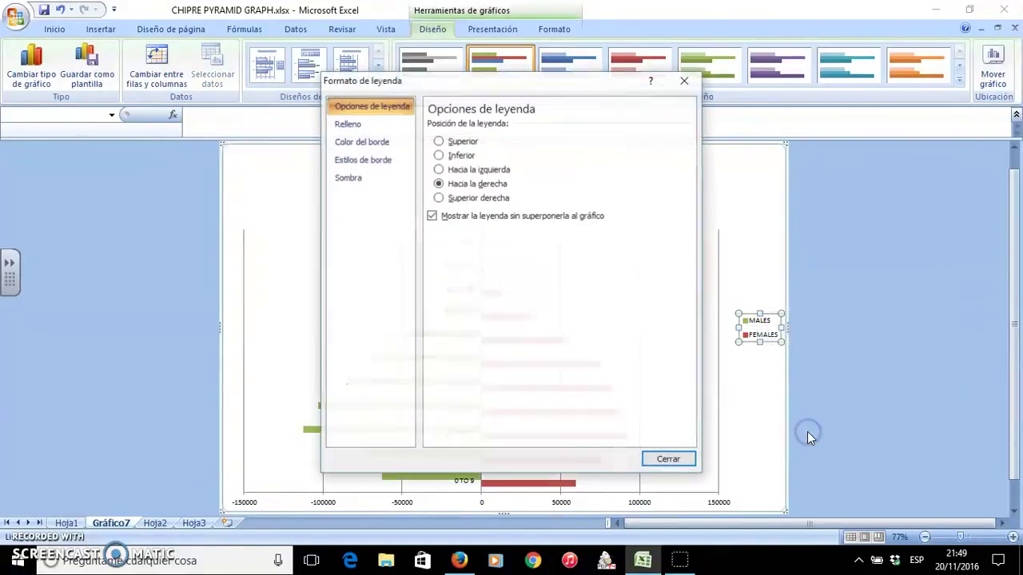
left_click(459, 155)
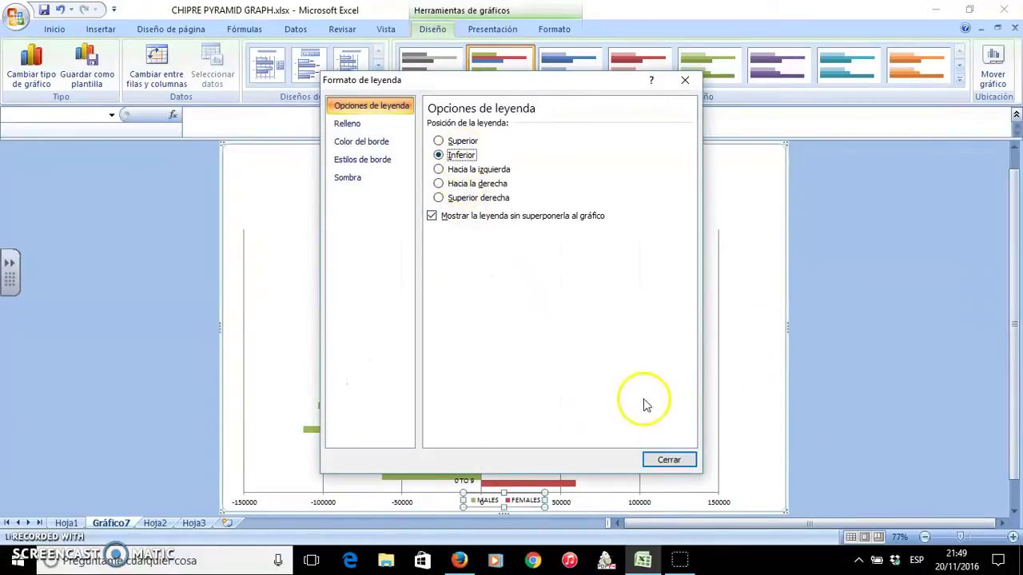
left_click(672, 459)
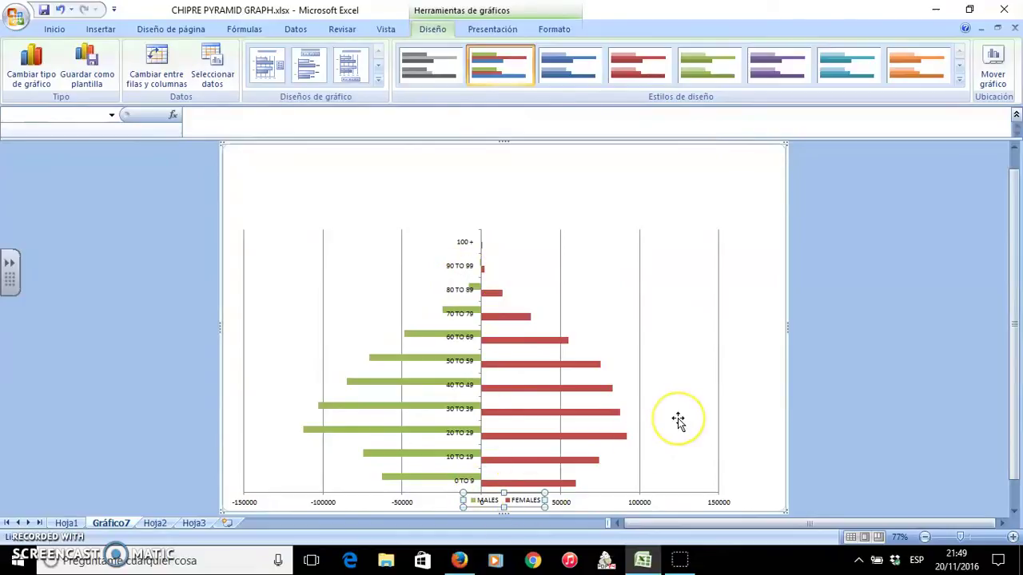
- Set the FEMALES series to 100% overlap and 0% gap width
left_click(514, 365)
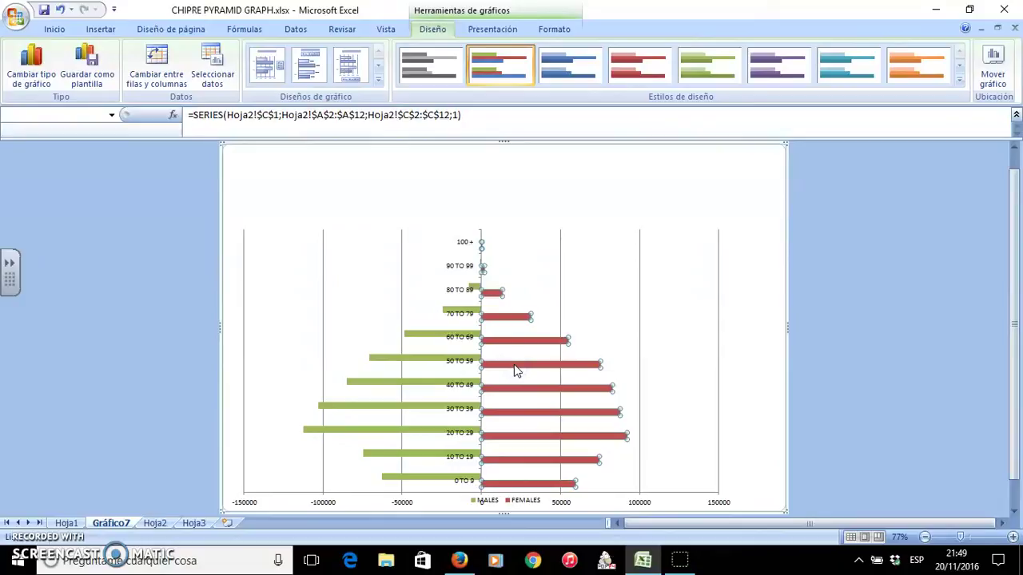
right_click(516, 370)
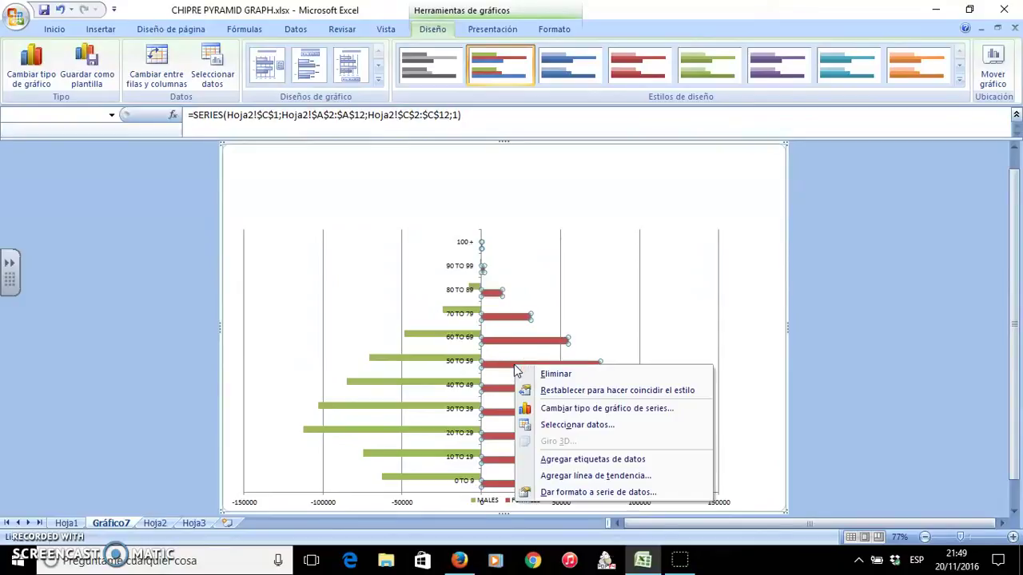
left_click(591, 494)
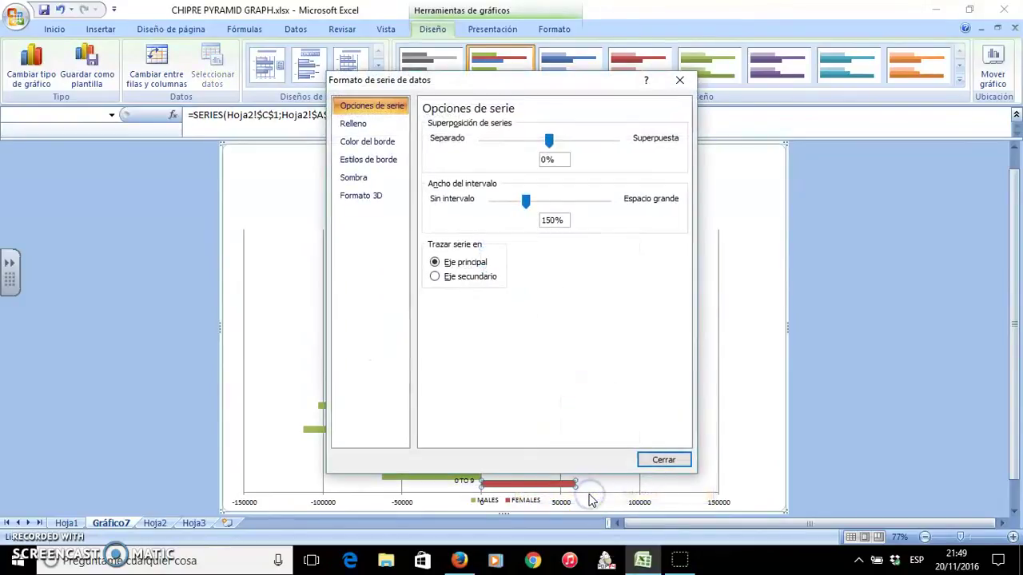
left_click(549, 139)
left_click_drag(549, 140, 620, 141)
left_click_drag(527, 204, 468, 200)
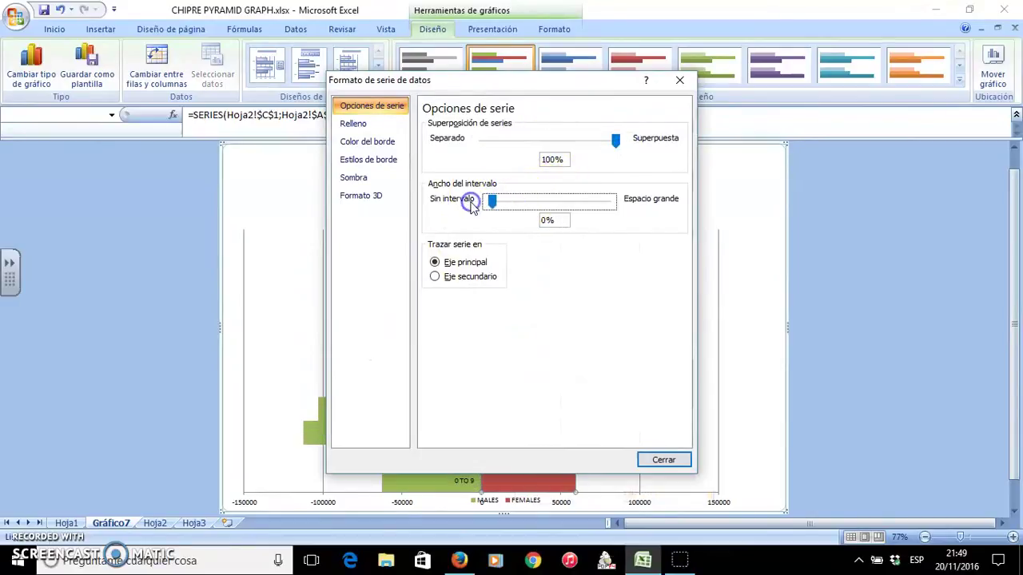
- Give the FEMALES bars a solid red border
left_click(354, 126)
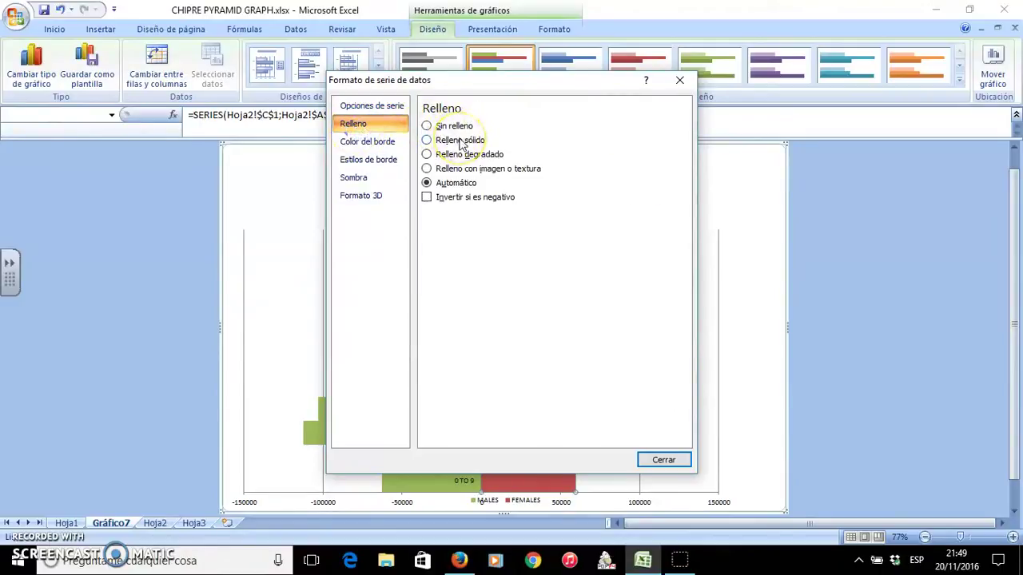
left_click(383, 142)
left_click(449, 140)
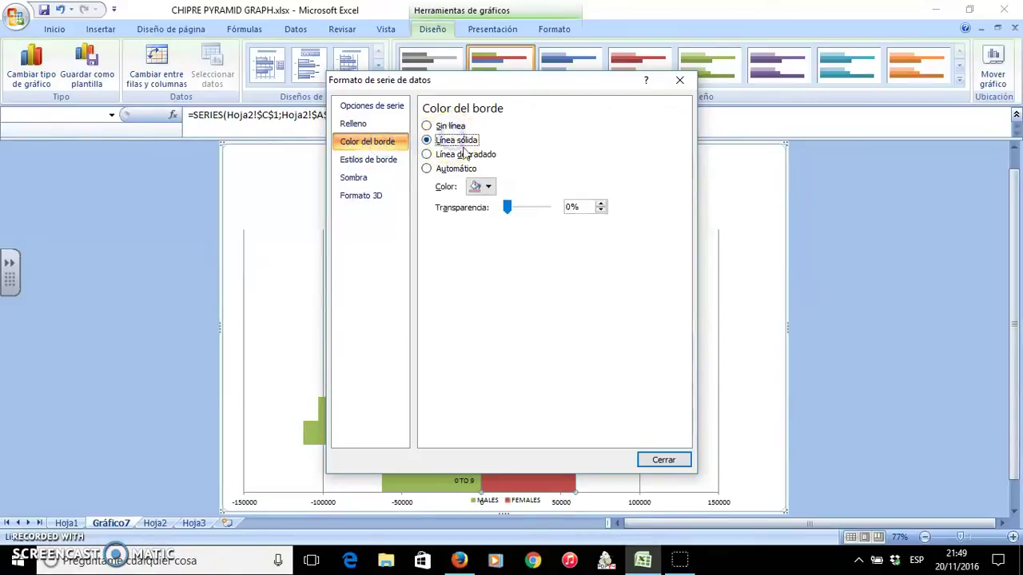
left_click(488, 186)
left_click(484, 299)
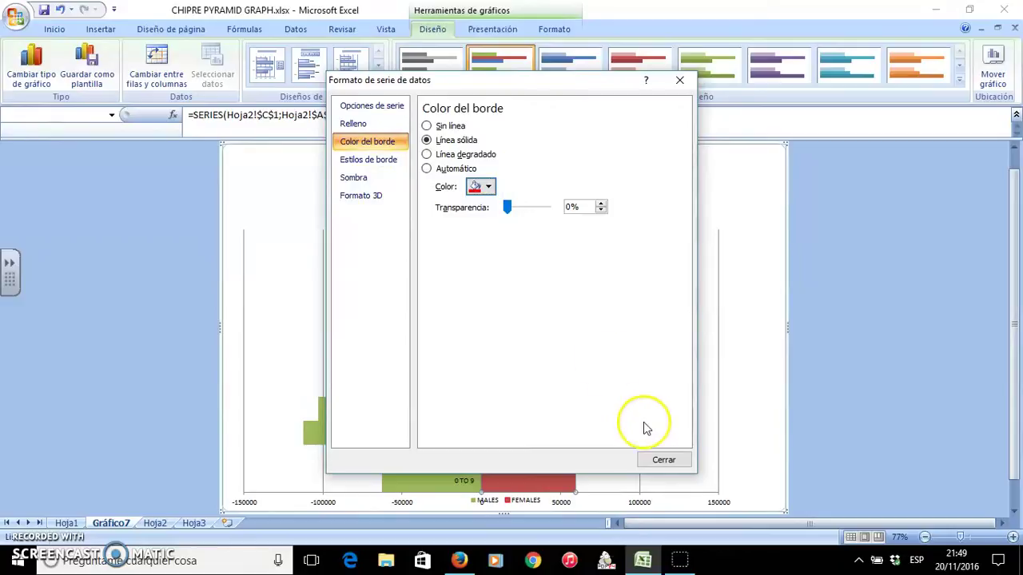
left_click(663, 461)
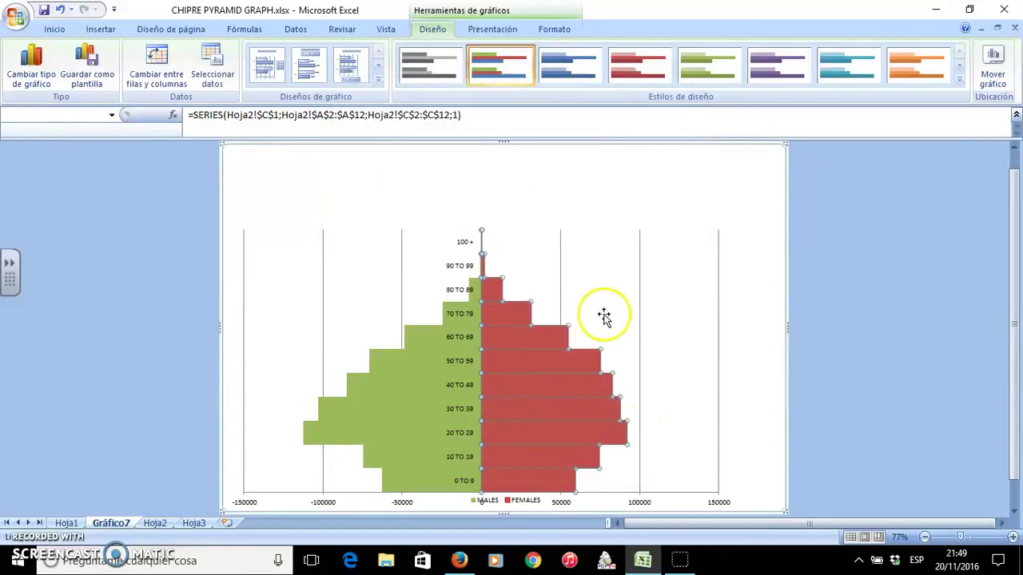
left_click(670, 302)
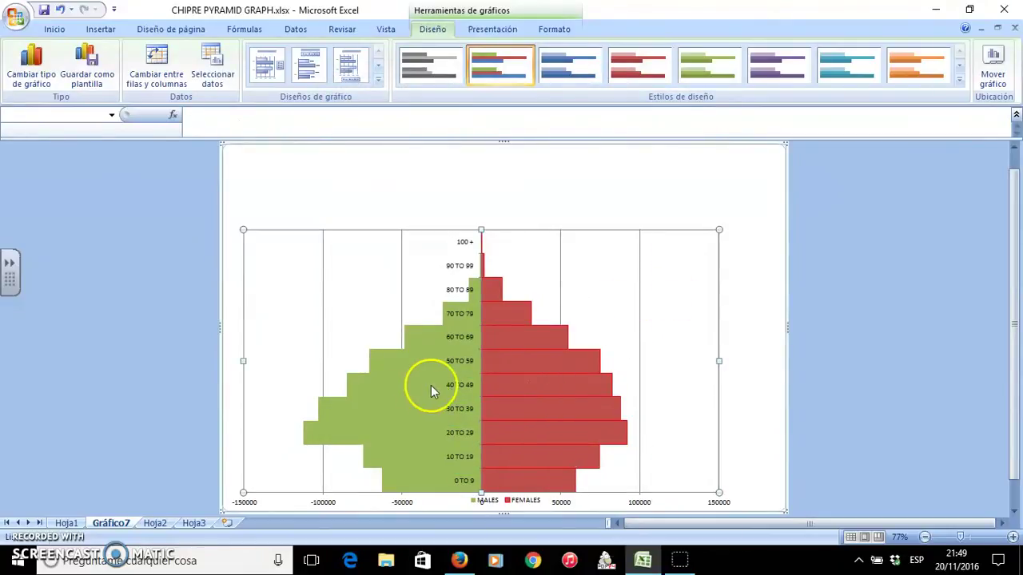
- Give the MALES bars a solid blue fill
right_click(398, 384)
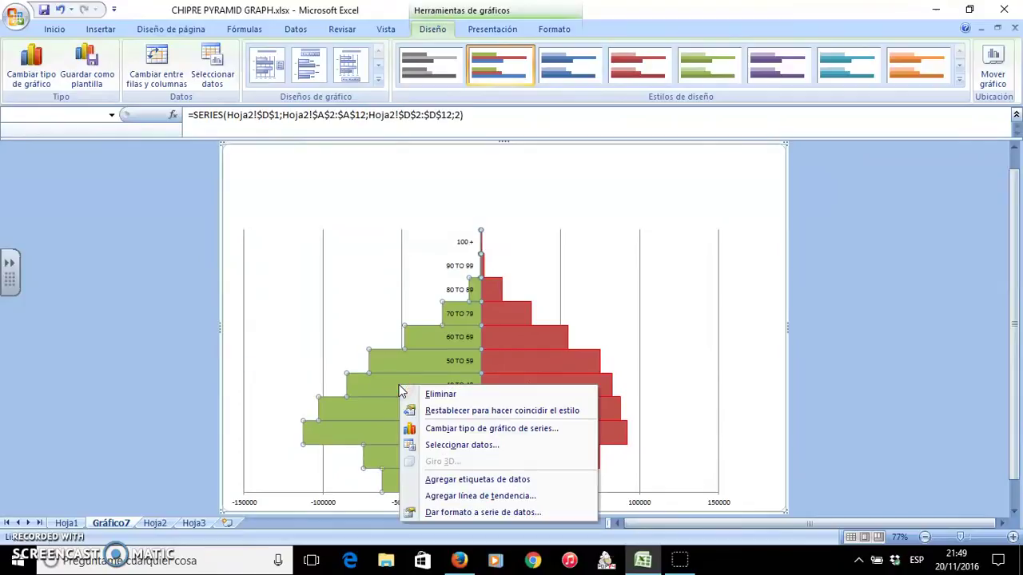
left_click(477, 513)
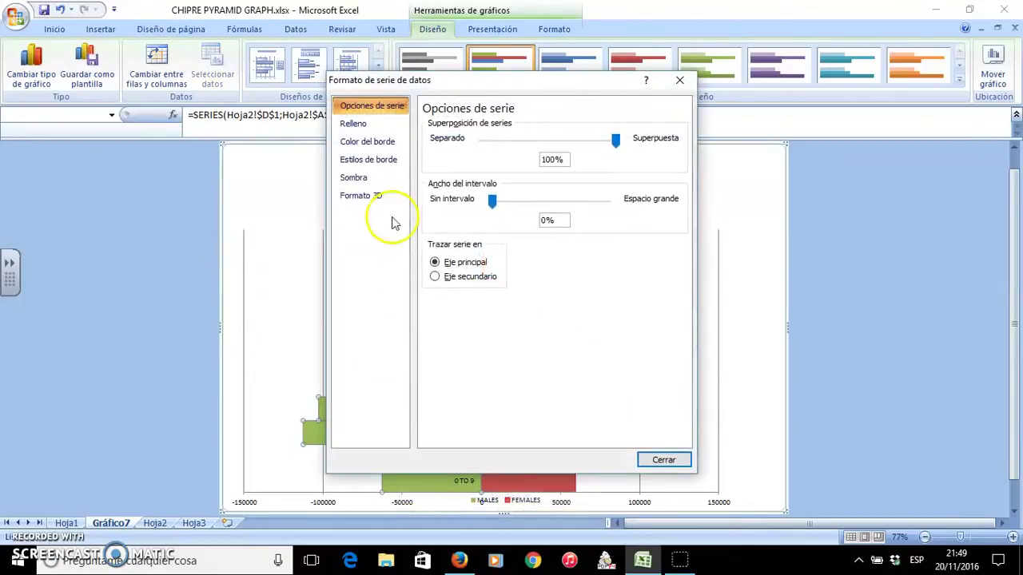
left_click(355, 126)
left_click(445, 141)
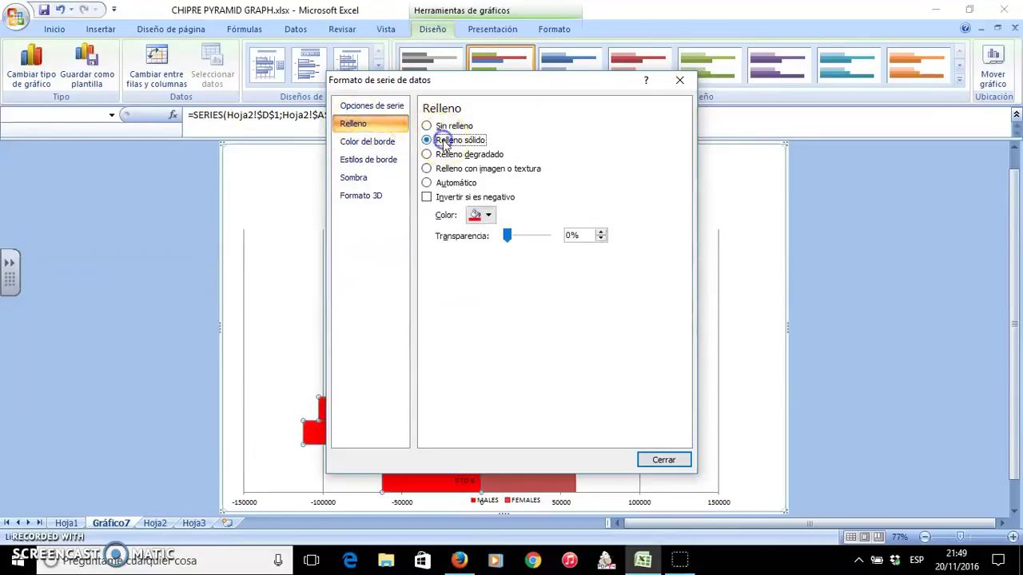
left_click(487, 215)
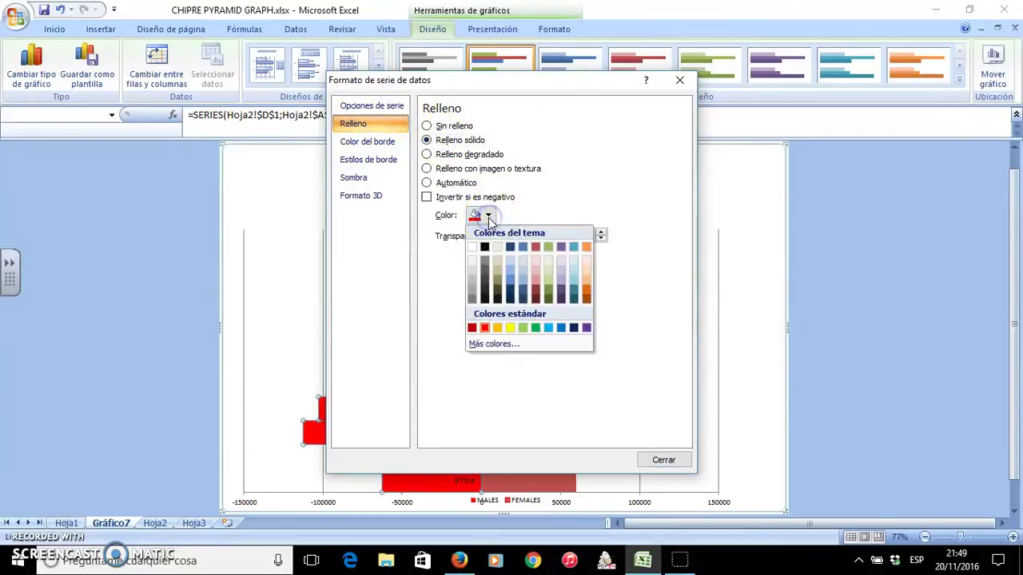
left_click(513, 279)
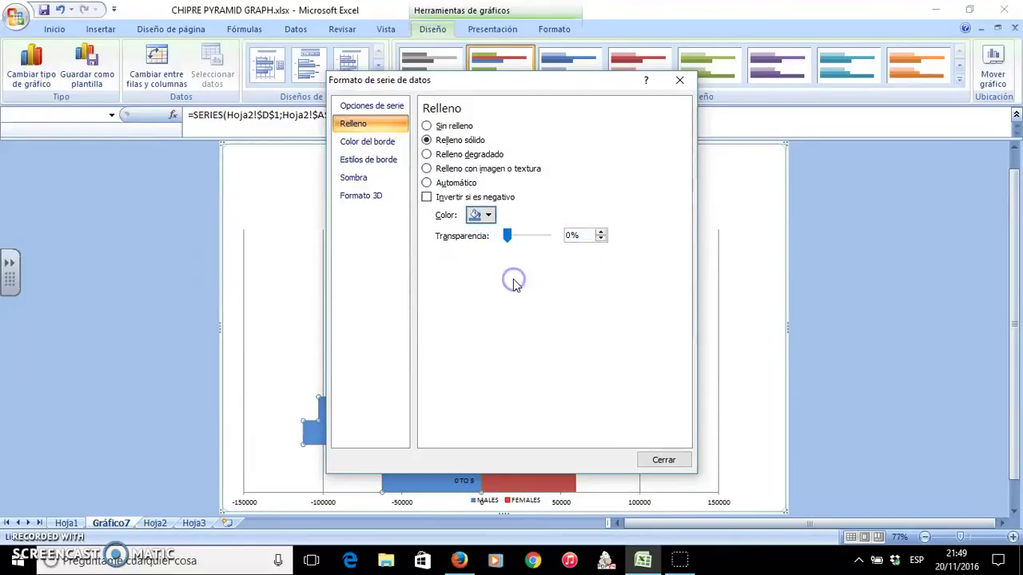
- Give the MALES bars a solid blue border
left_click(380, 143)
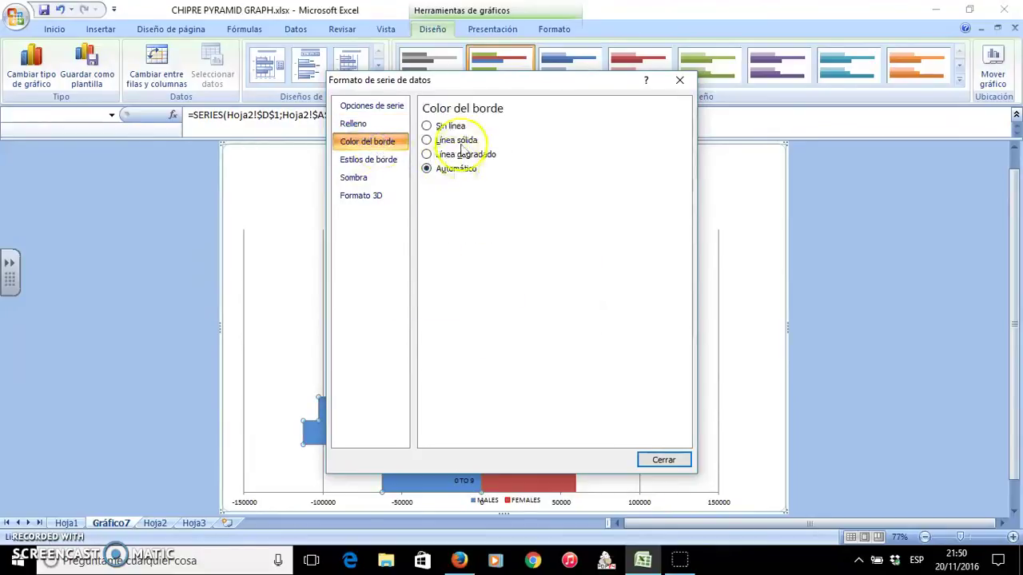
left_click(453, 139)
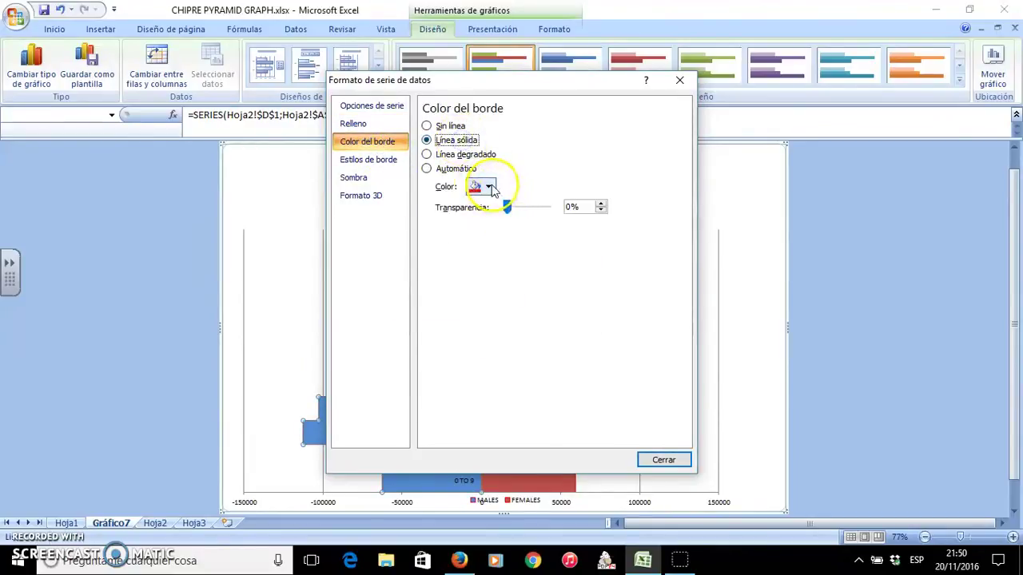
left_click(483, 186)
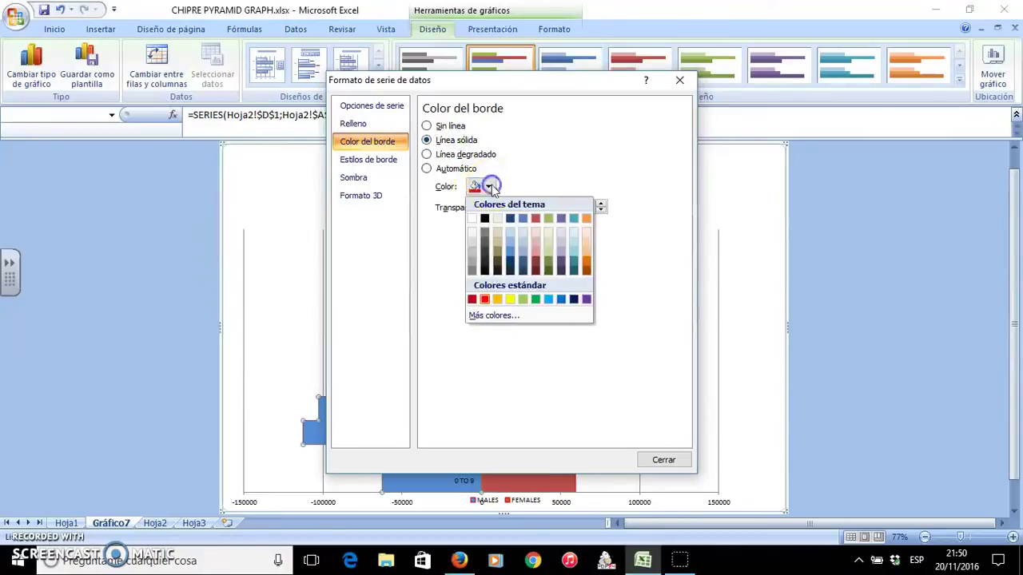
left_click(510, 264)
left_click(662, 458)
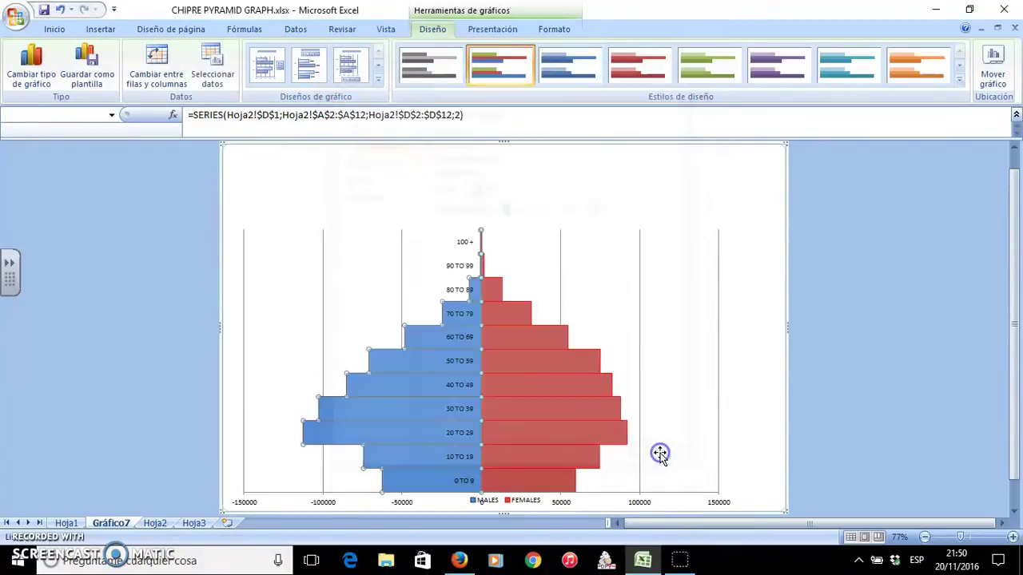
left_click(456, 270)
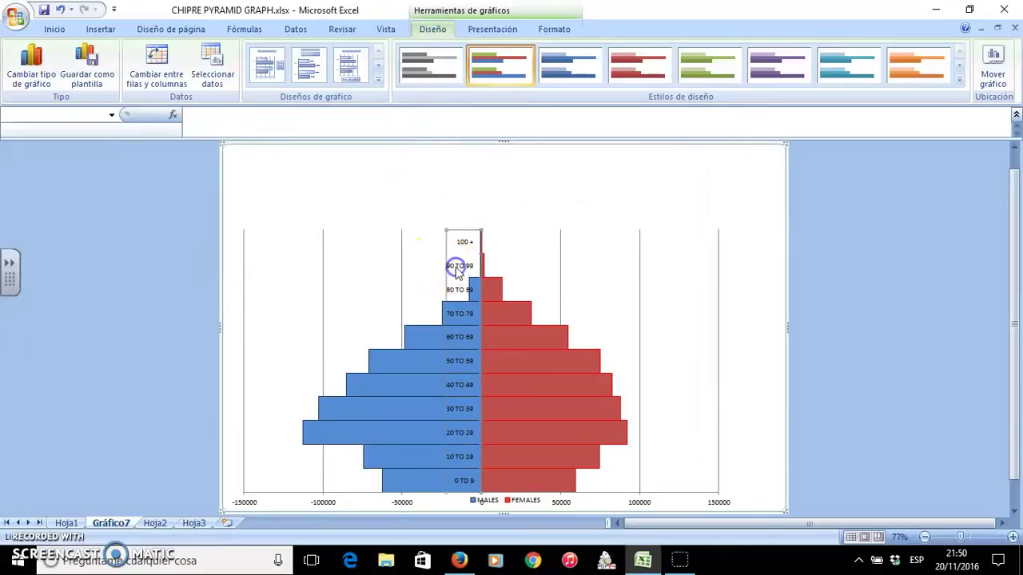
- Set the age-group axis labels to Low so they sit at the left edge
right_click(457, 272)
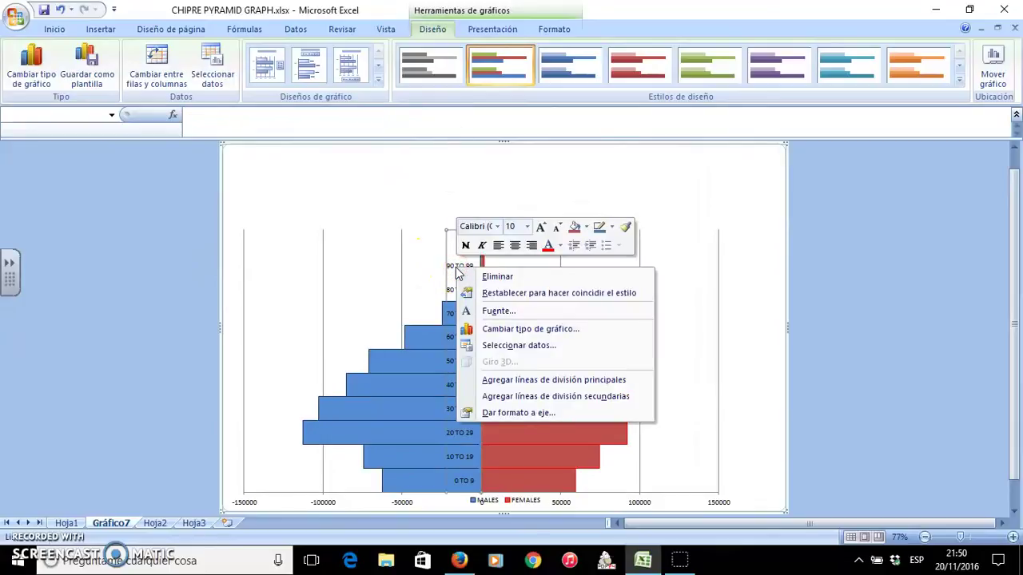
left_click(524, 414)
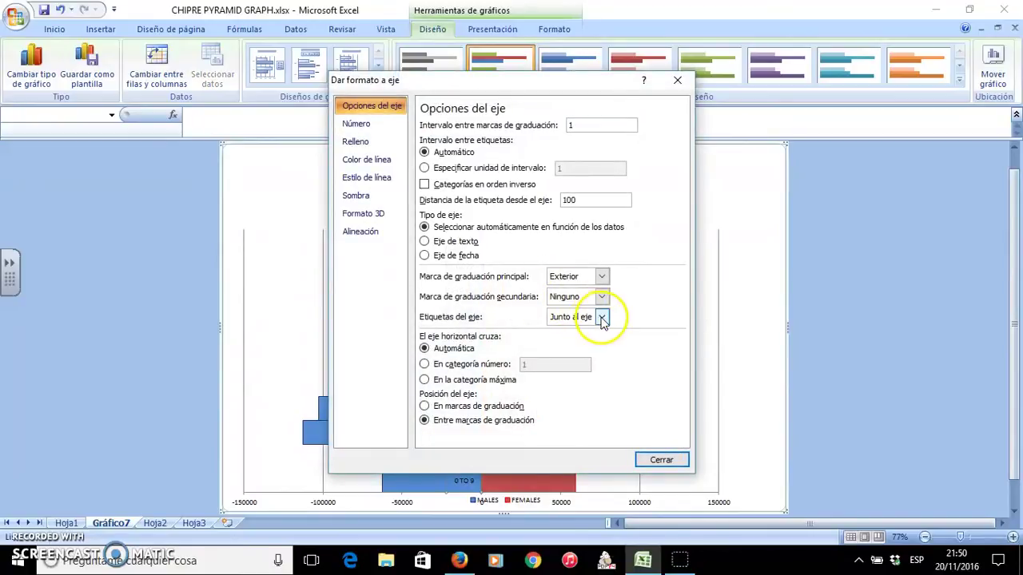
left_click(602, 317)
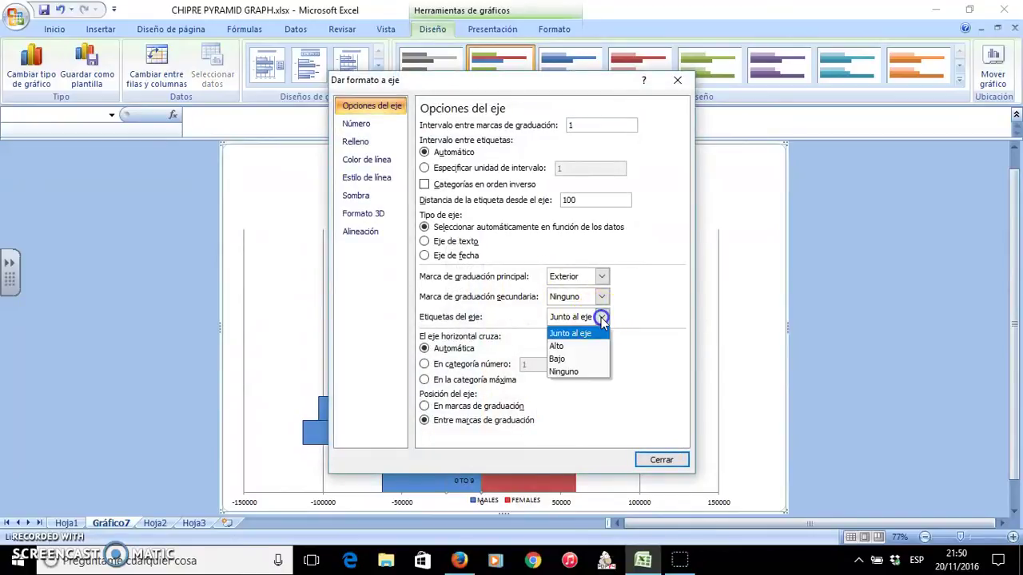
left_click(577, 359)
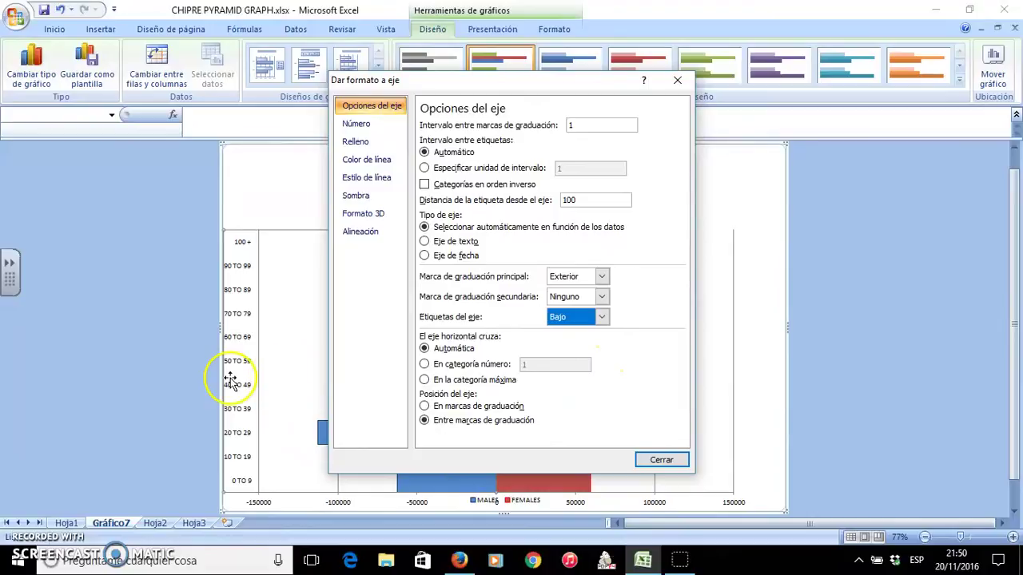
left_click(671, 463)
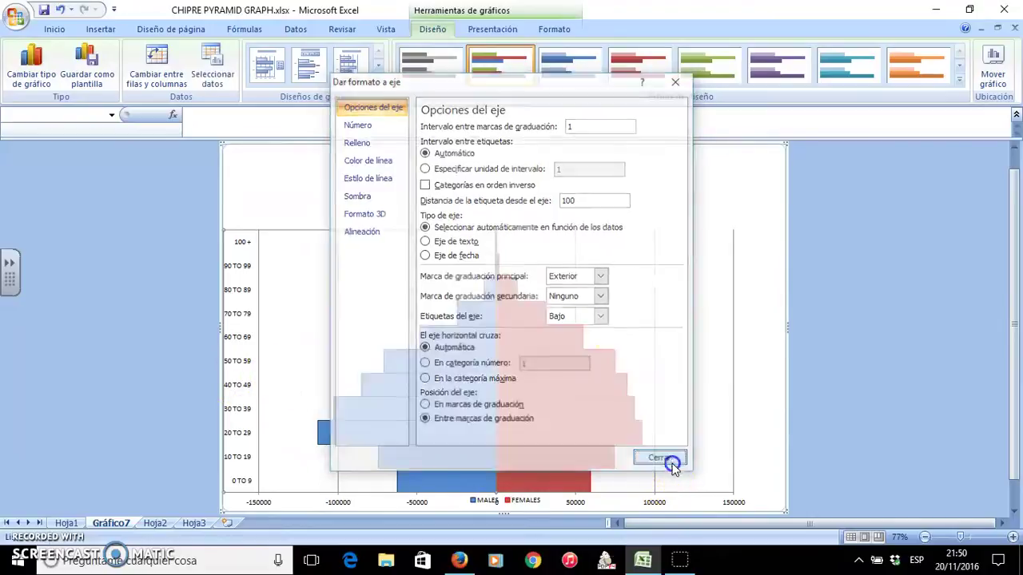
- Stretch the plot area wider toward the right
left_click(731, 361)
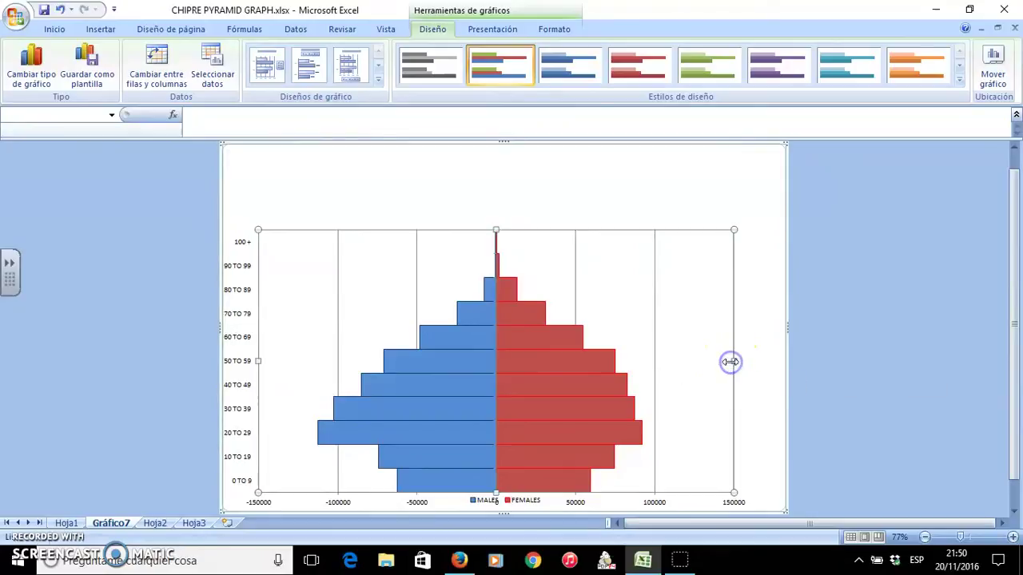
left_click_drag(737, 361, 782, 363)
left_click(588, 190)
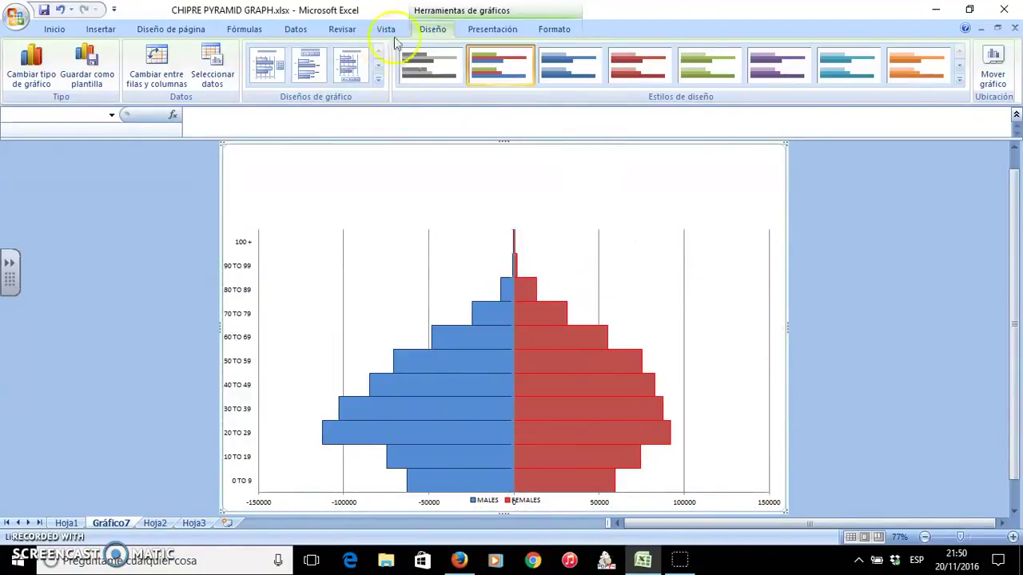
left_click(100, 30)
- Draw a vertically centred text box across the top of the chart
left_click(590, 60)
left_click_drag(332, 157, 697, 209)
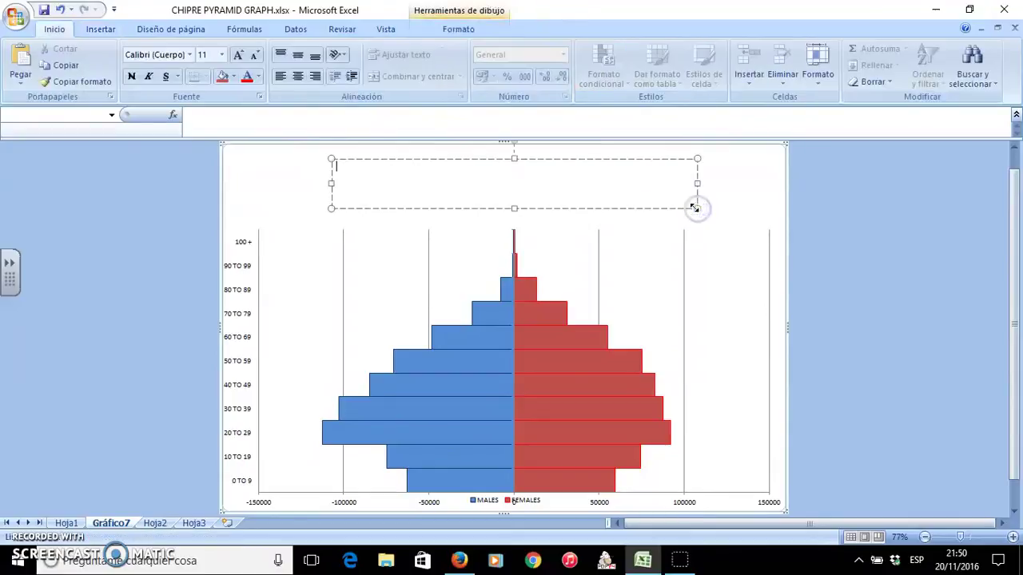
left_click(300, 56)
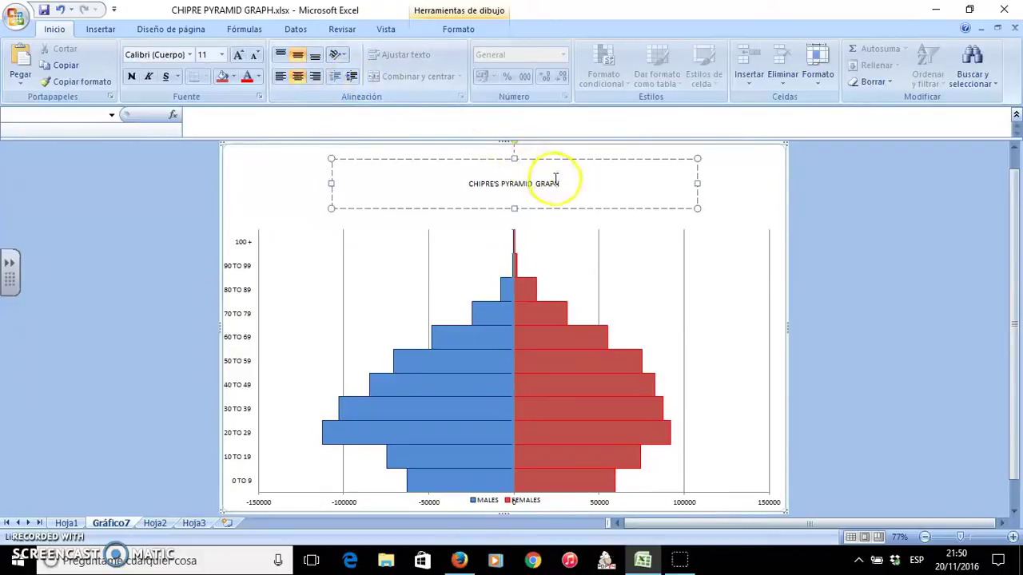
- Make the title CHIPRE'S PYRAMID GRAPH bold at 24 point
left_click_drag(561, 185, 467, 184)
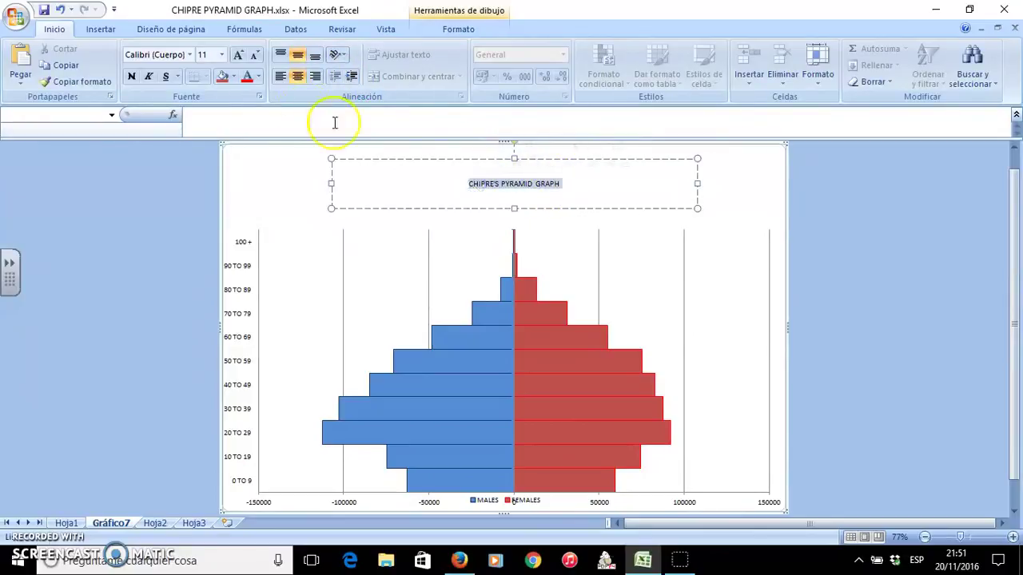
left_click(131, 76)
left_click(224, 55)
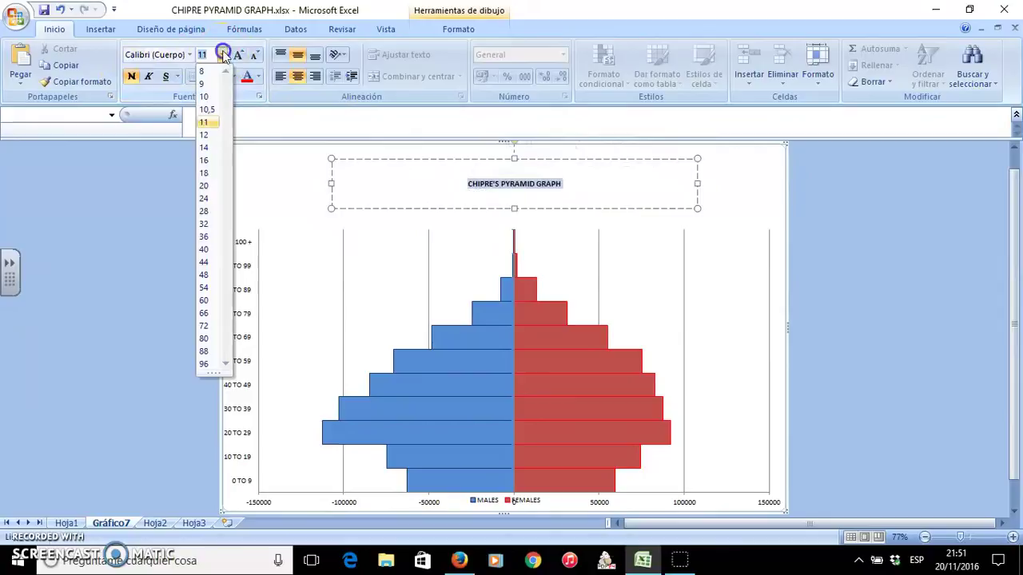
left_click(206, 198)
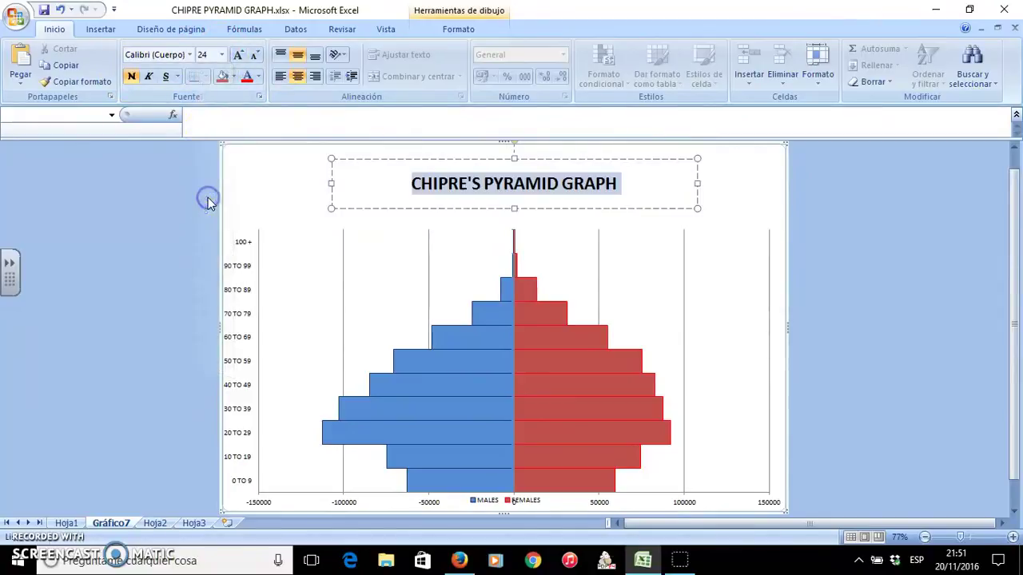
left_click(750, 191)
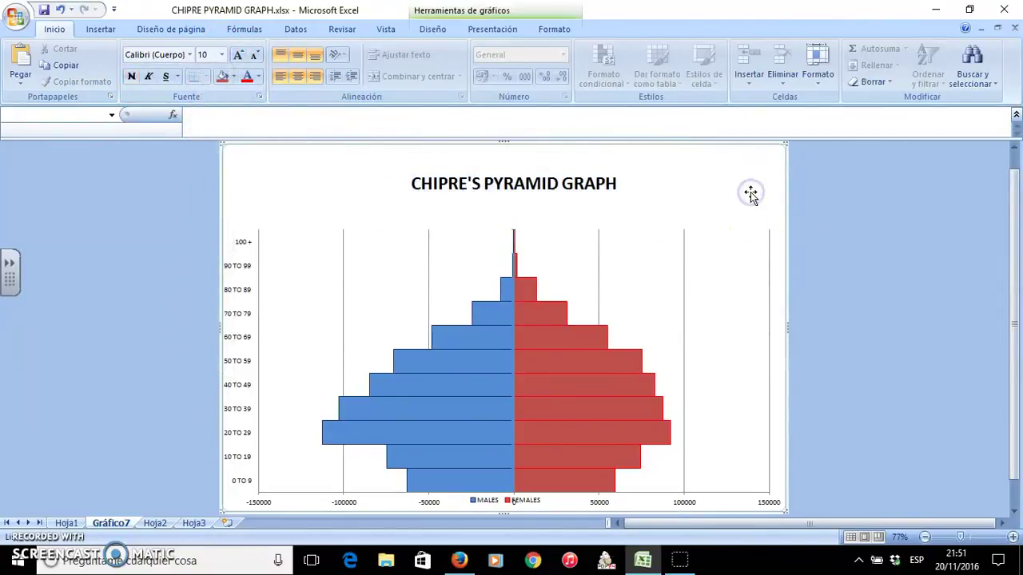
- Save the workbook as CHIPRE PYRAMID GRAPH.xlsx, replacing the existing file
left_click(817, 189)
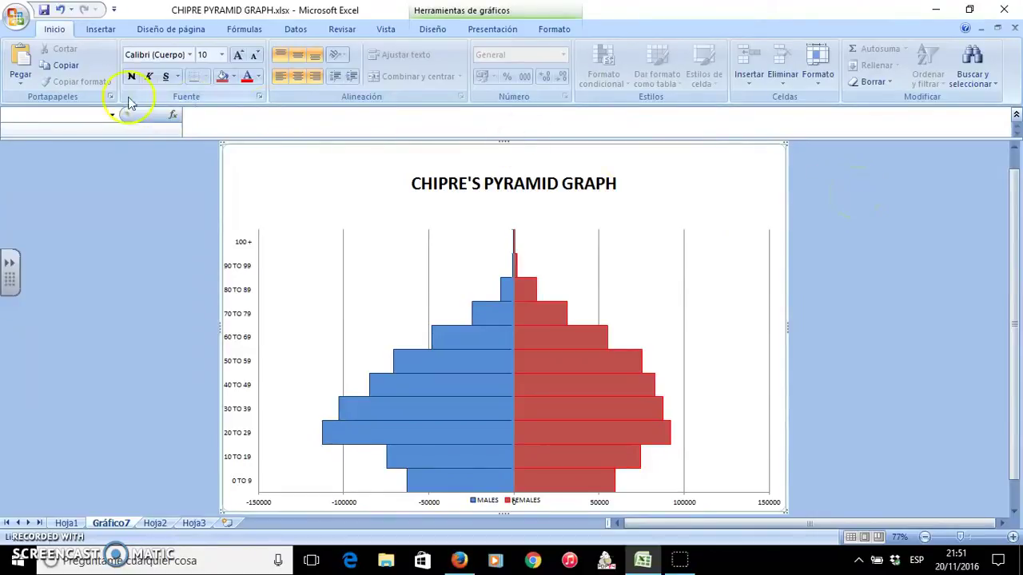
left_click(16, 16)
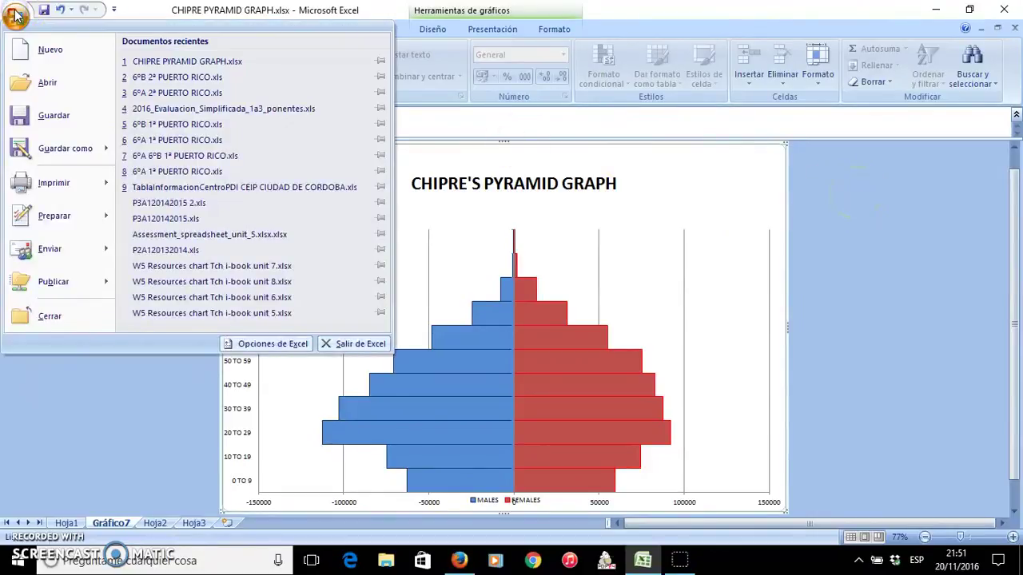
left_click(60, 151)
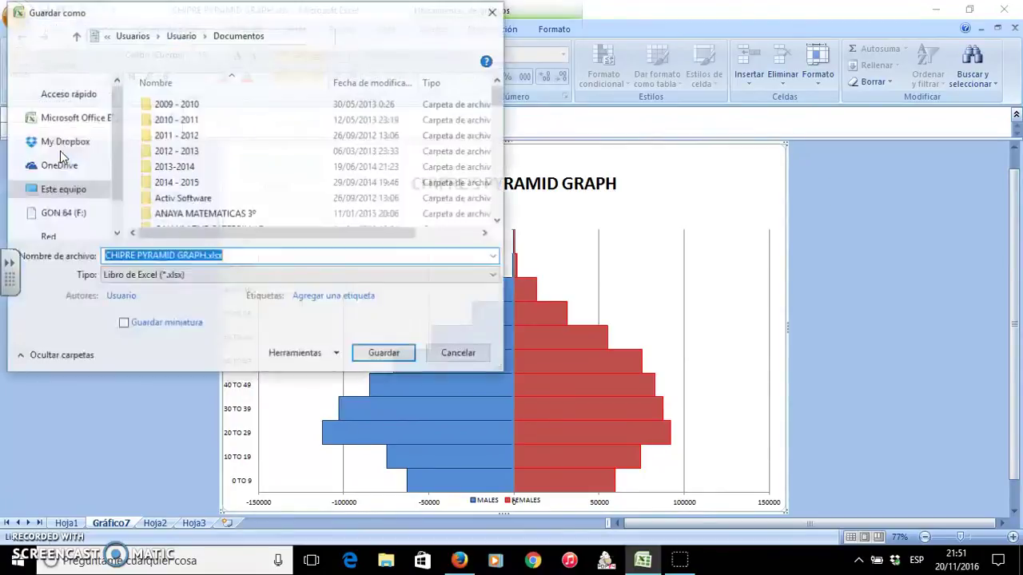
left_click(220, 257)
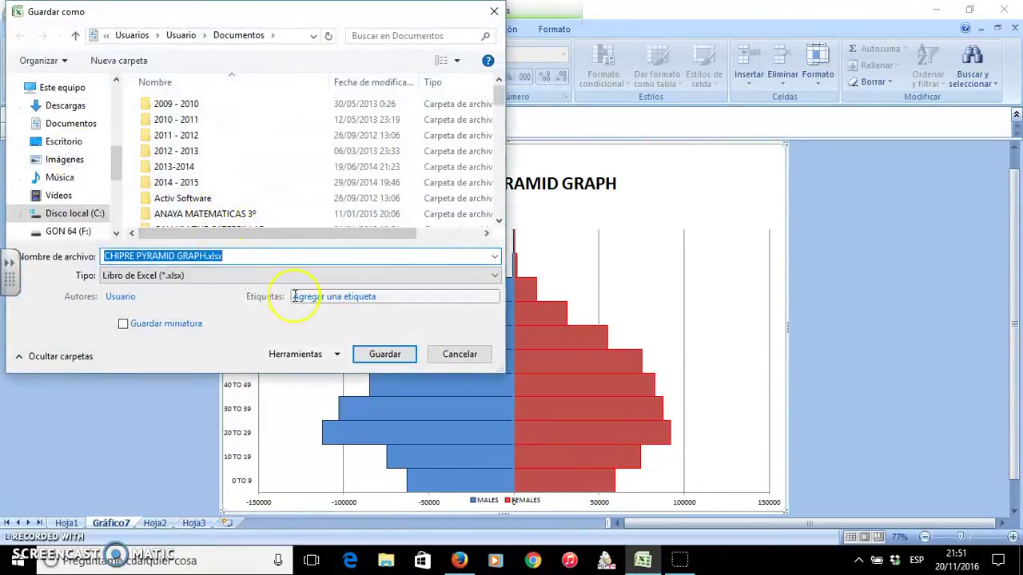
left_click(379, 357)
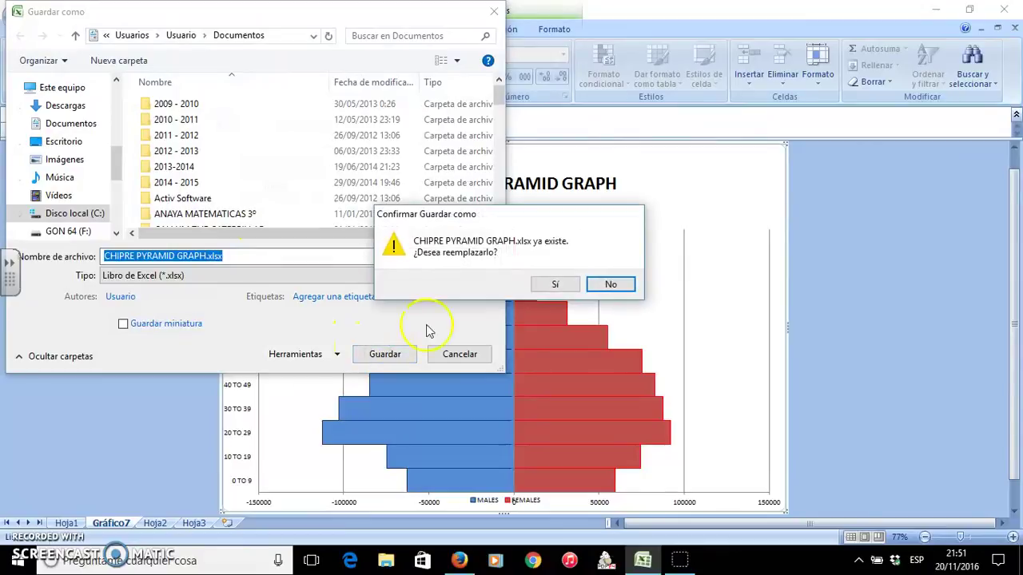
left_click(558, 283)
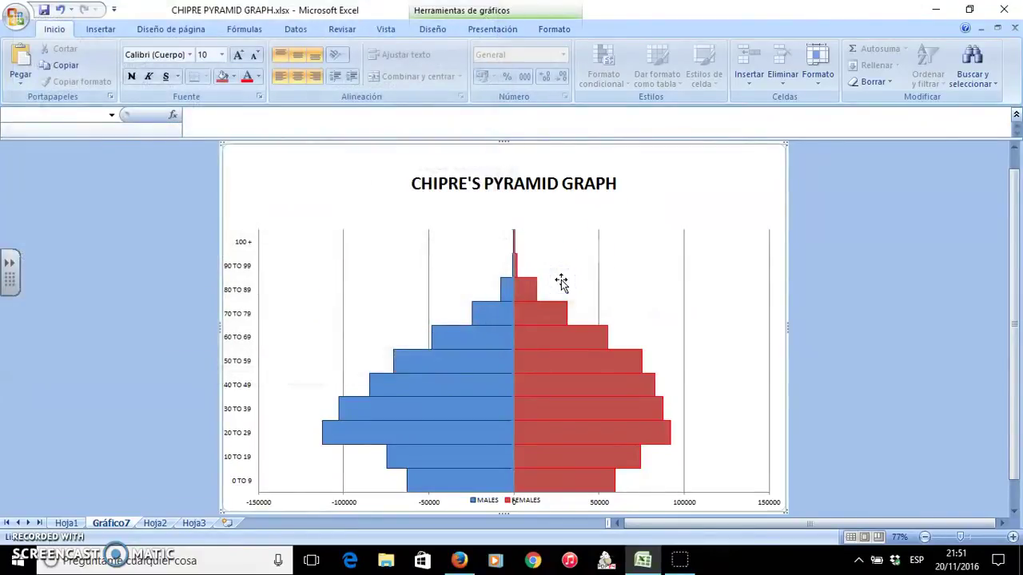